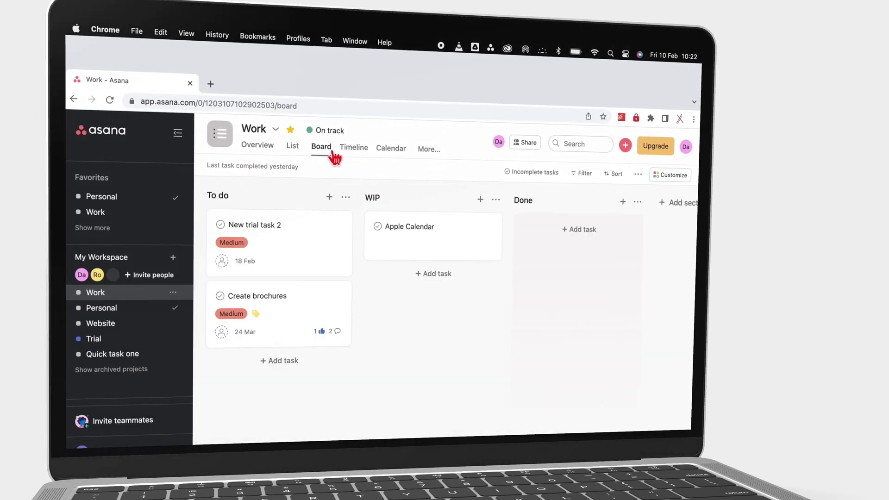
- On the Work board, move the Create brochures card into WIP and create a follow-up for it
click(296, 152)
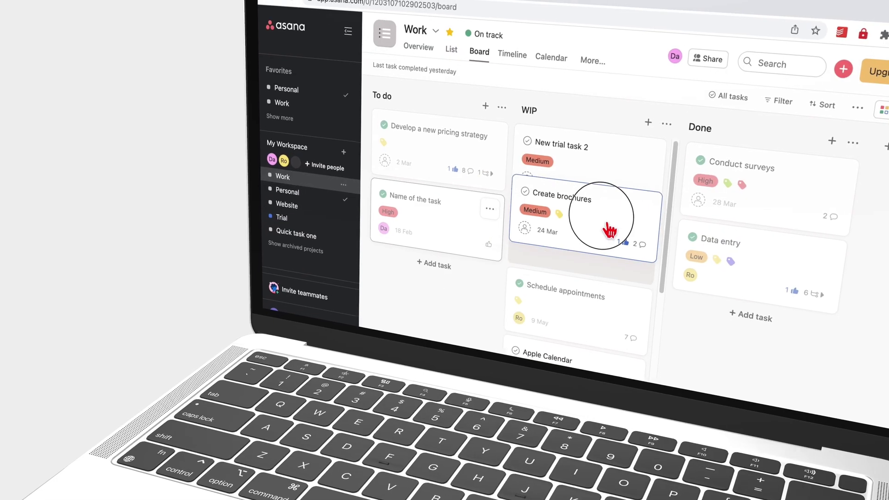
drag(609, 230, 616, 223)
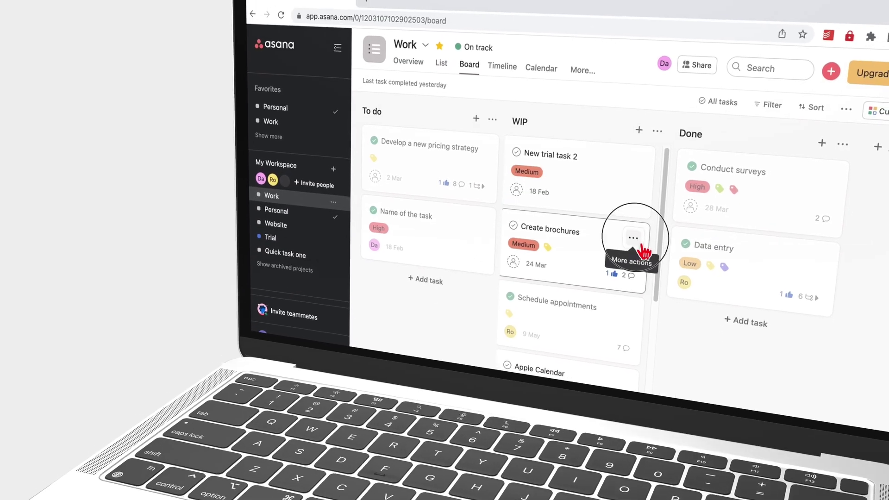
click(646, 199)
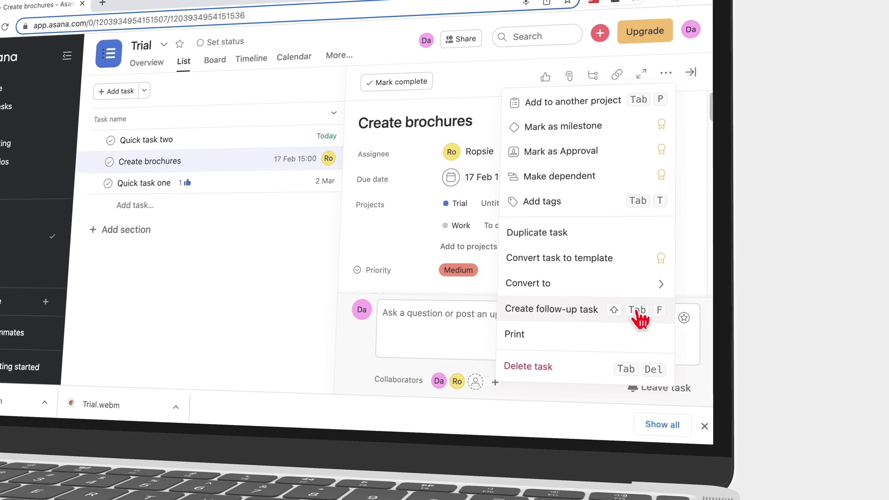
click(679, 201)
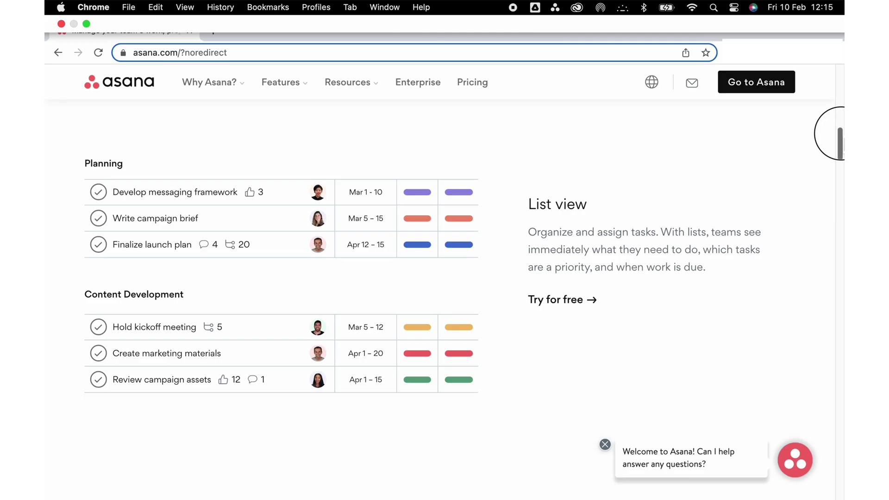
- Scroll down the Asana overview toward the pricing plans
drag(840, 133, 839, 179)
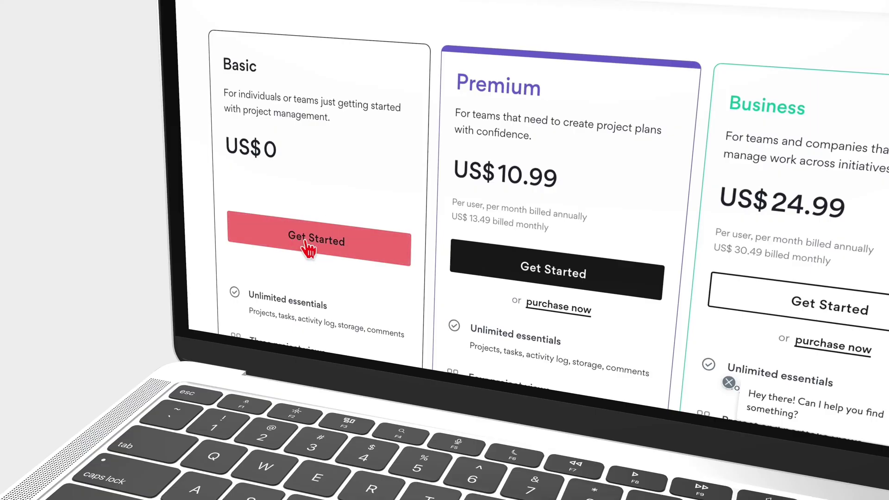
- Go from the pricing page into Asana and remove the My goals widget from Home
click(306, 241)
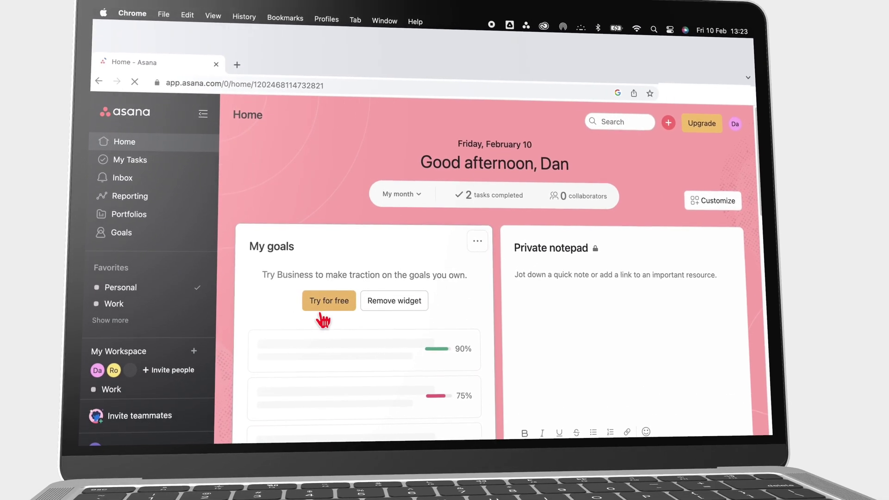
click(410, 287)
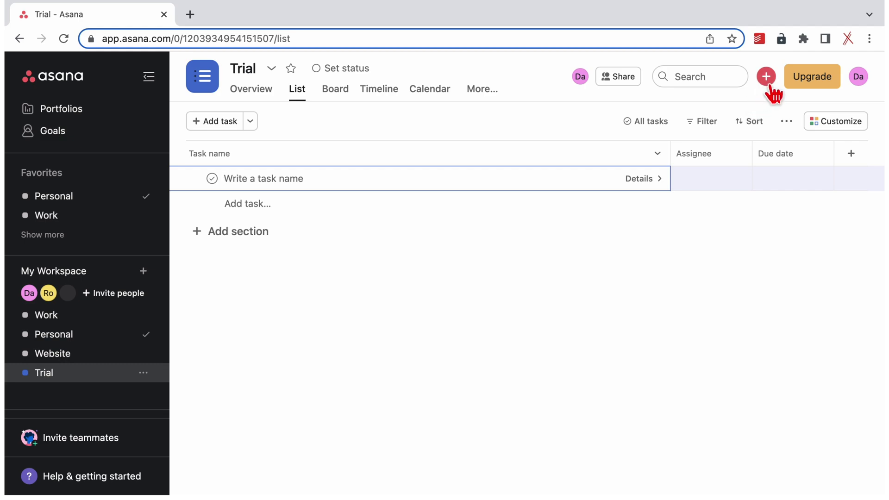
- Draft a new 'Create brochures' task assigned to a teammate in the Trial project with High priority
click(766, 77)
click(764, 113)
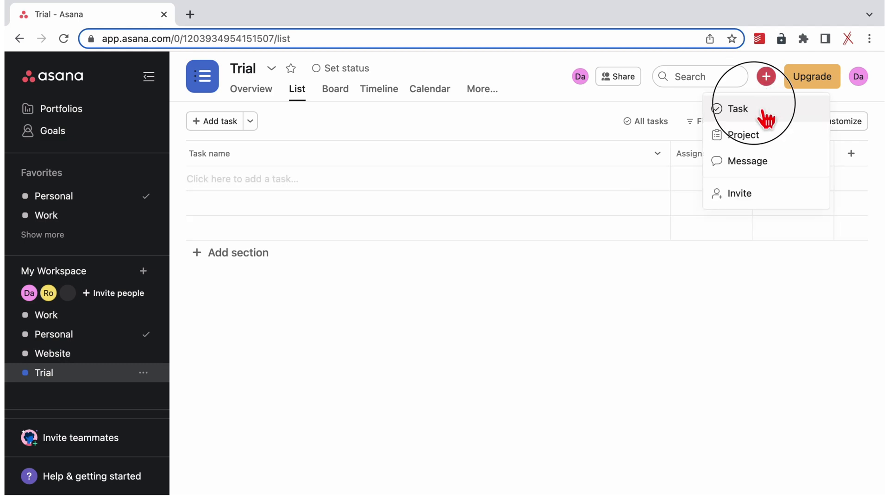
text(Create brochures)
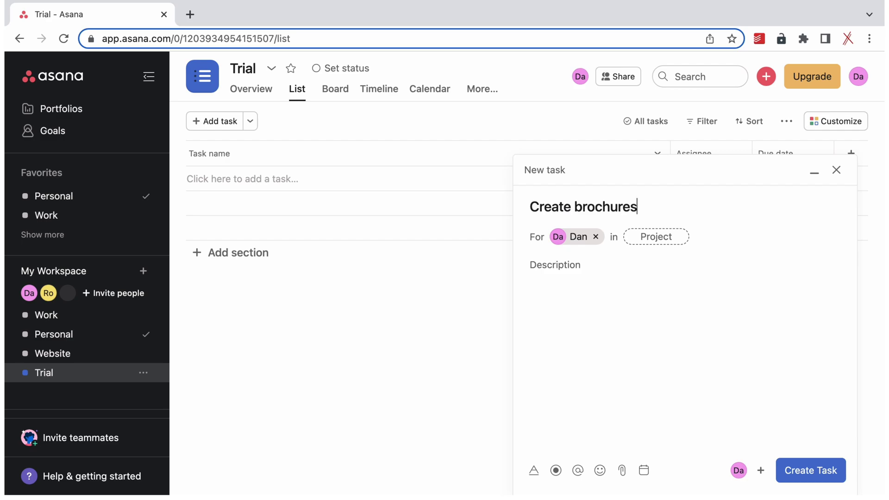
click(595, 237)
text(r)
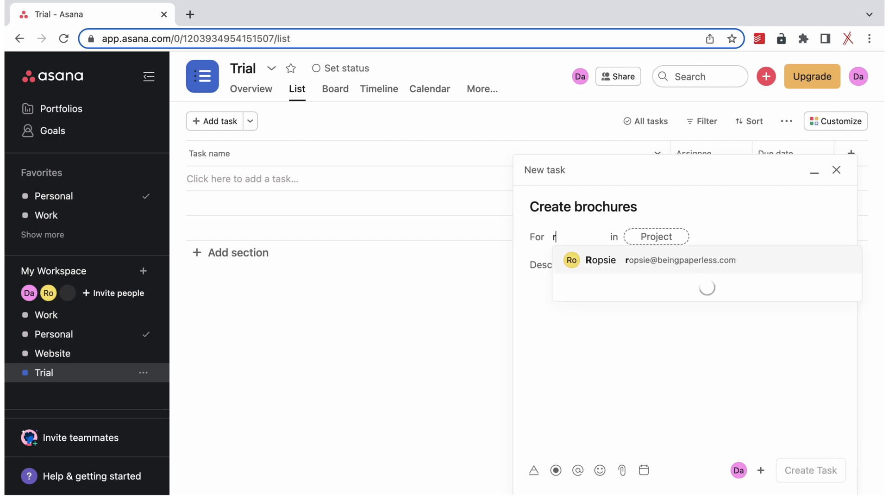
click(617, 264)
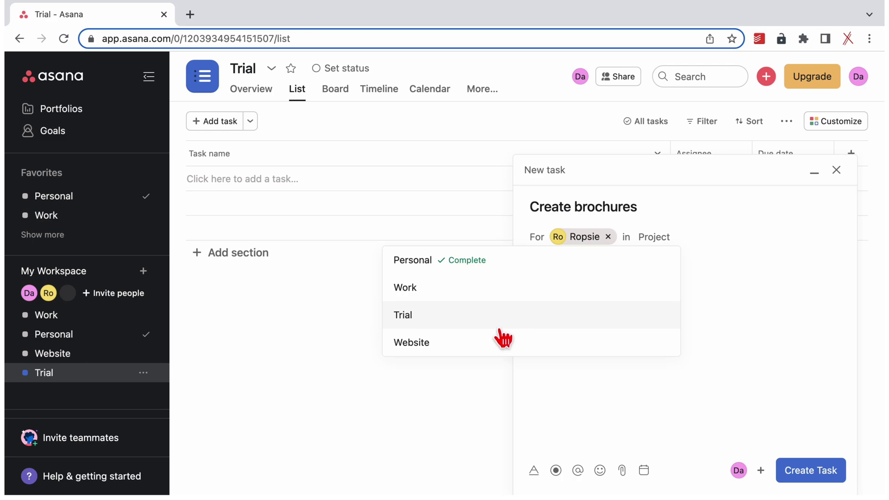
click(500, 327)
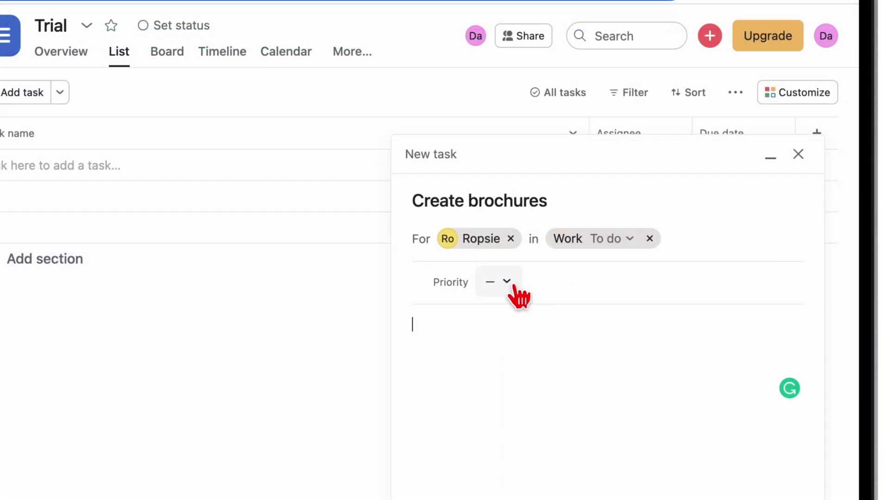
click(603, 270)
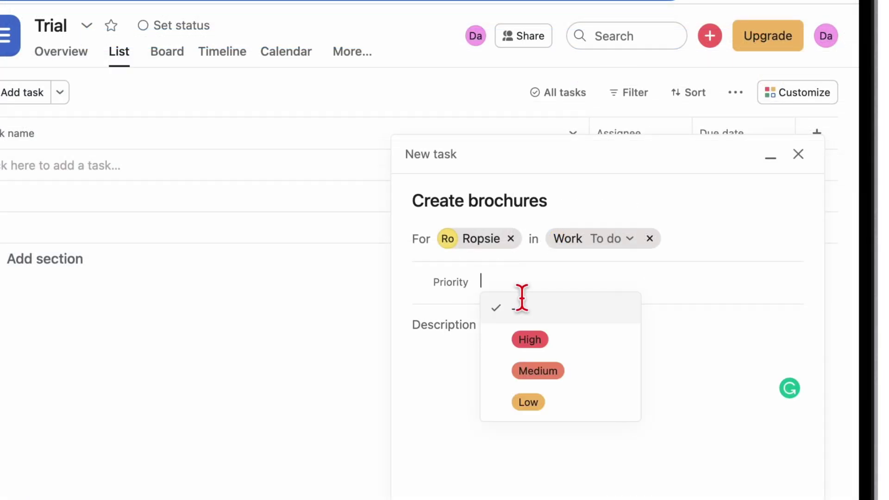
click(563, 343)
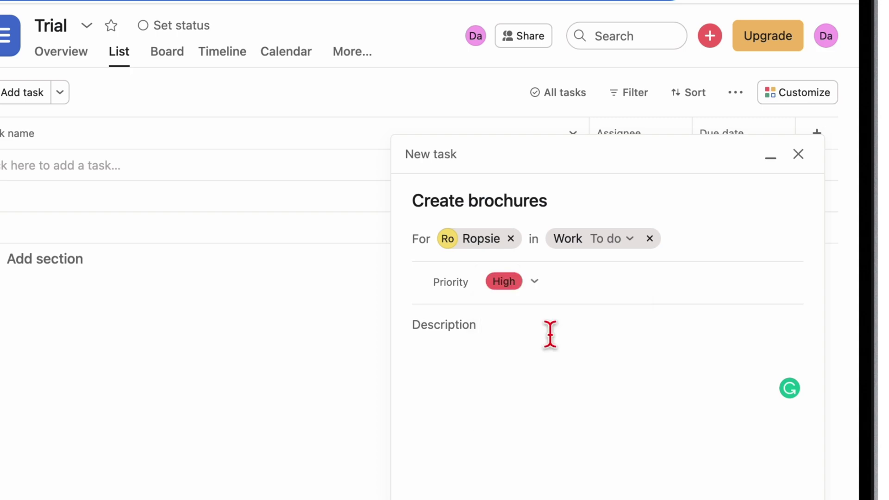
click(535, 281)
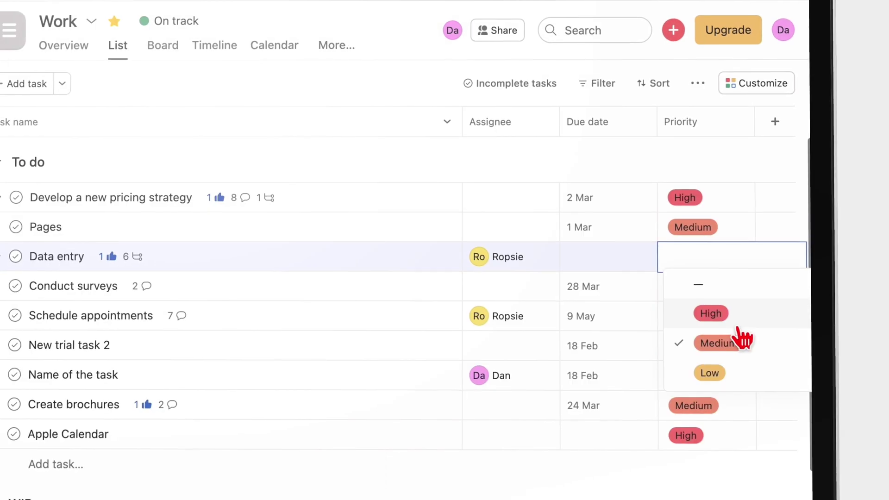
- Raise the Schedule appointments task to High priority
click(741, 338)
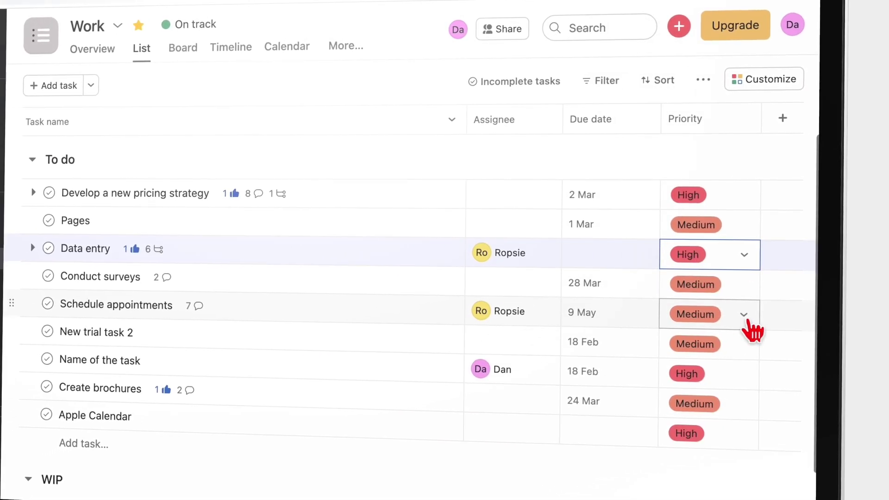
click(743, 317)
click(713, 373)
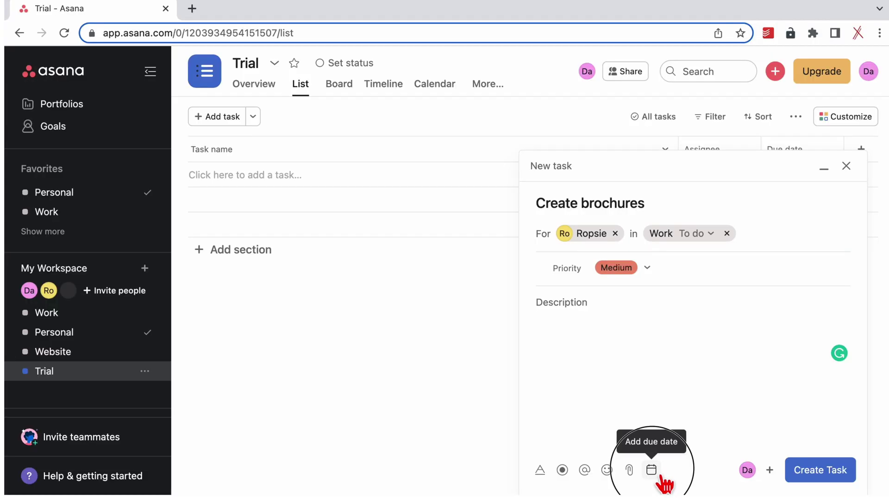
click(652, 471)
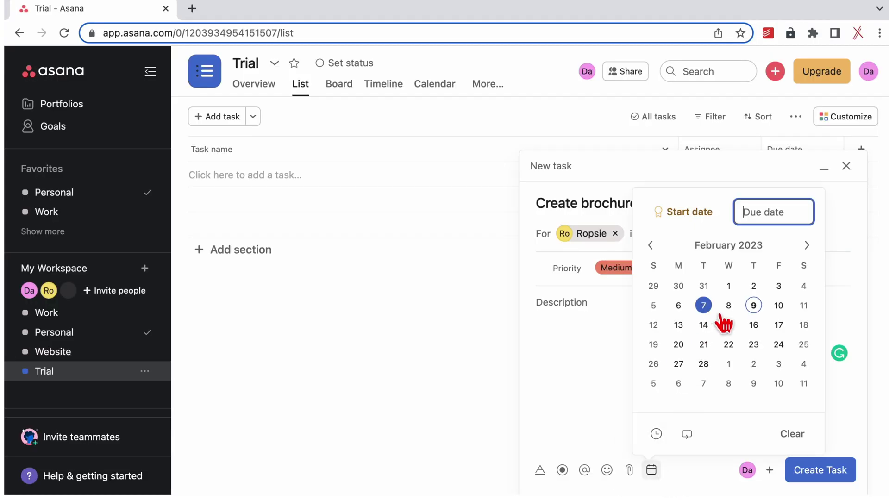
- Set the task's start to Friday 17/02/23 at 15:00
click(729, 325)
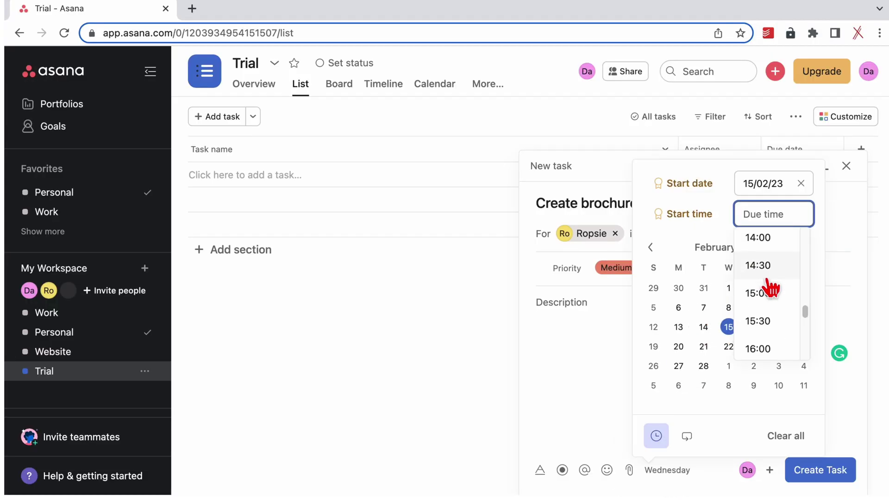
click(769, 298)
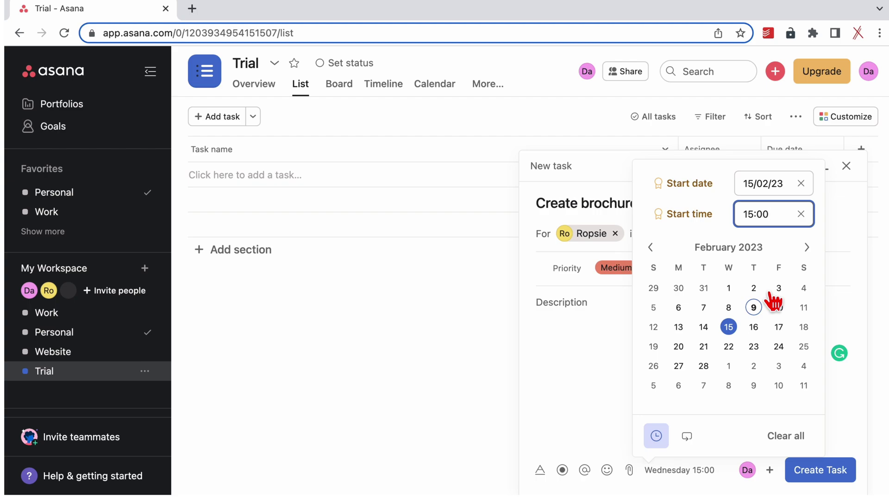
click(753, 327)
text(Fri)
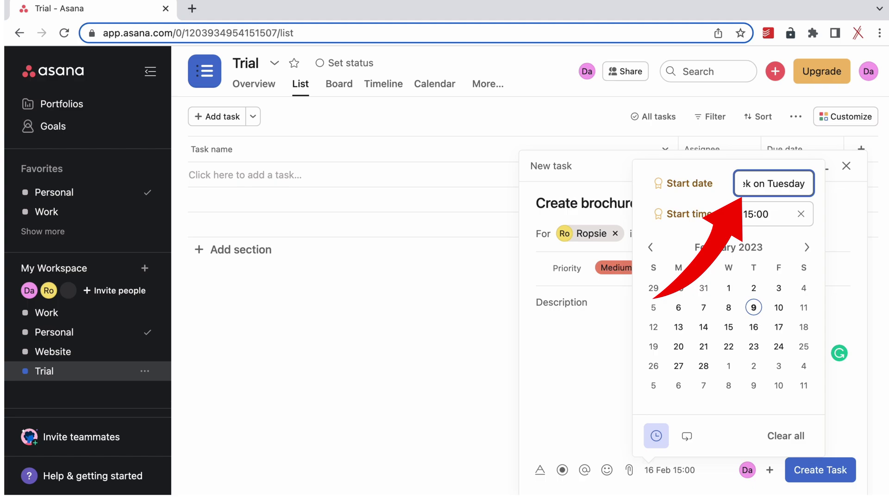
key(Tab)
- Make the task repeat 7 days after each completion
click(694, 440)
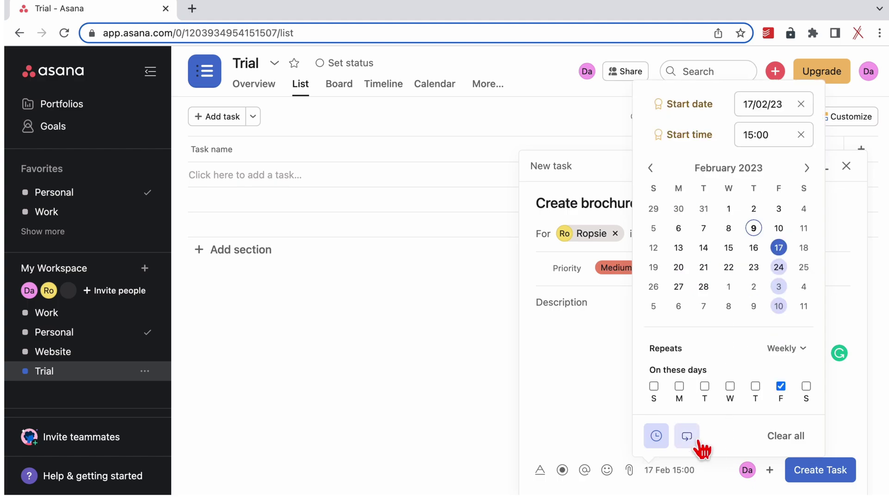
click(804, 359)
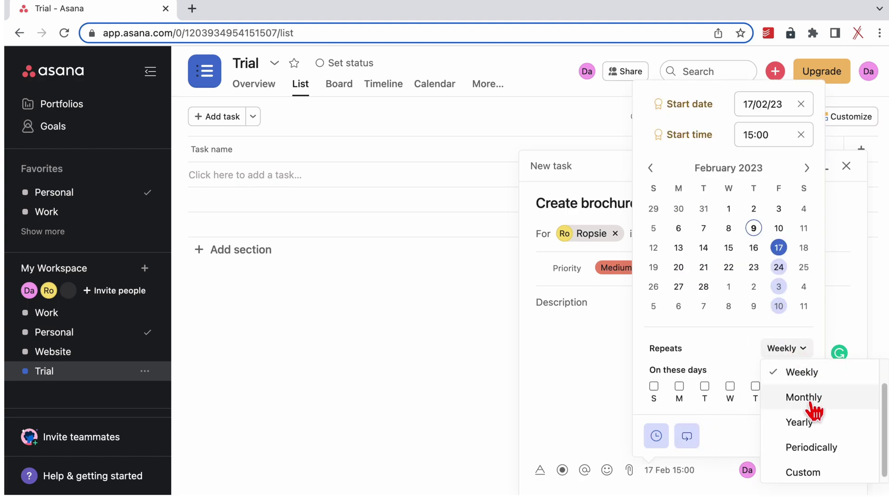
click(814, 413)
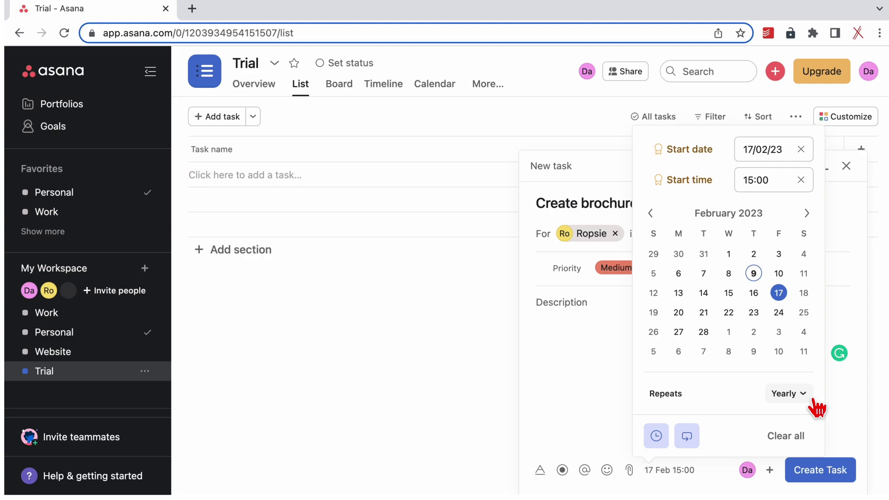
click(814, 399)
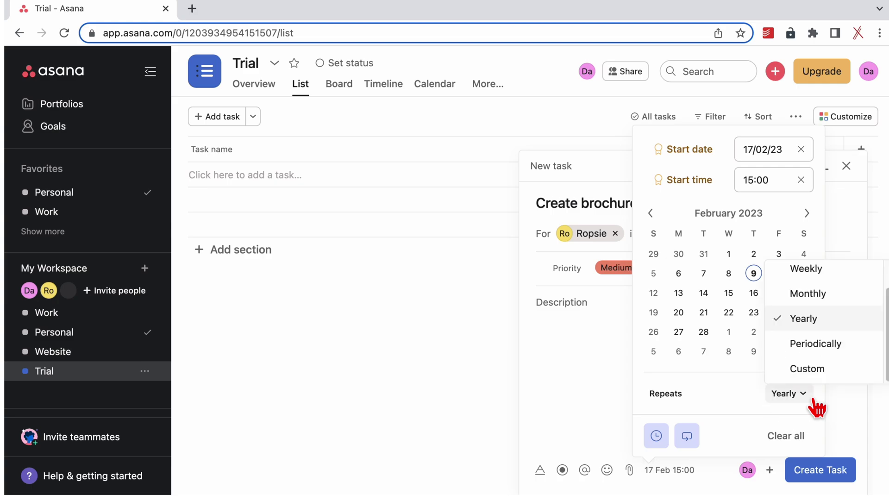
click(807, 369)
click(812, 362)
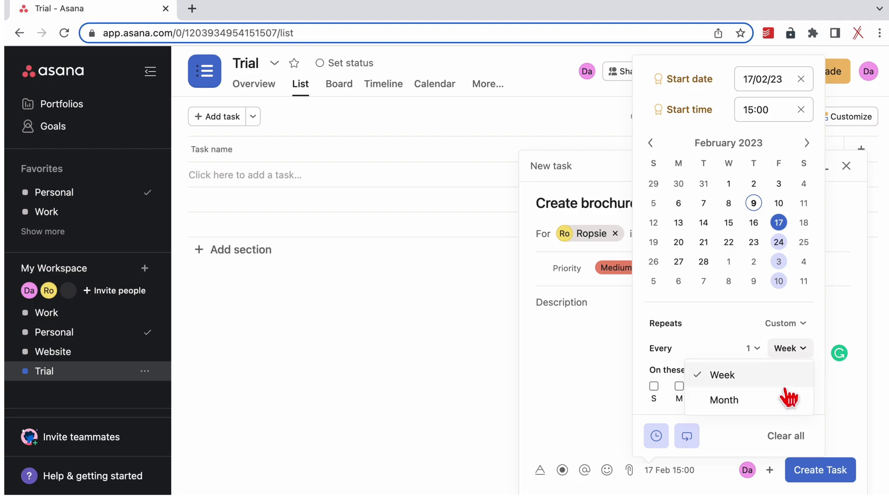
click(789, 433)
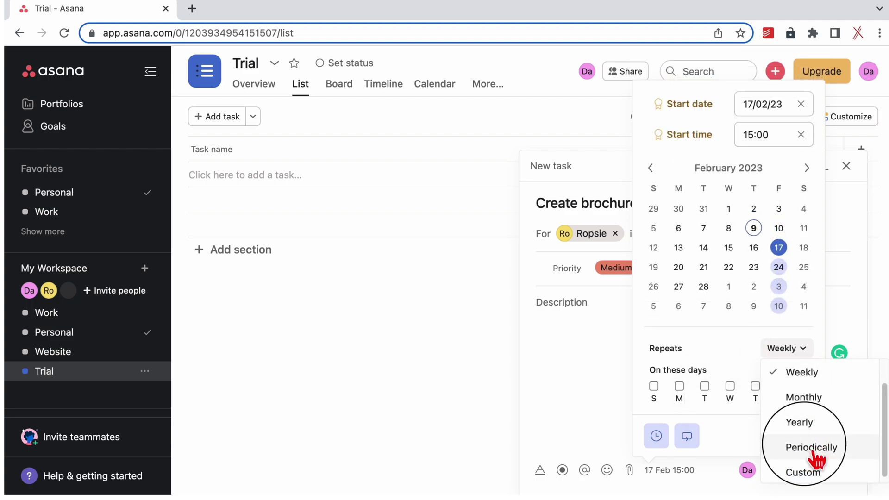
click(811, 447)
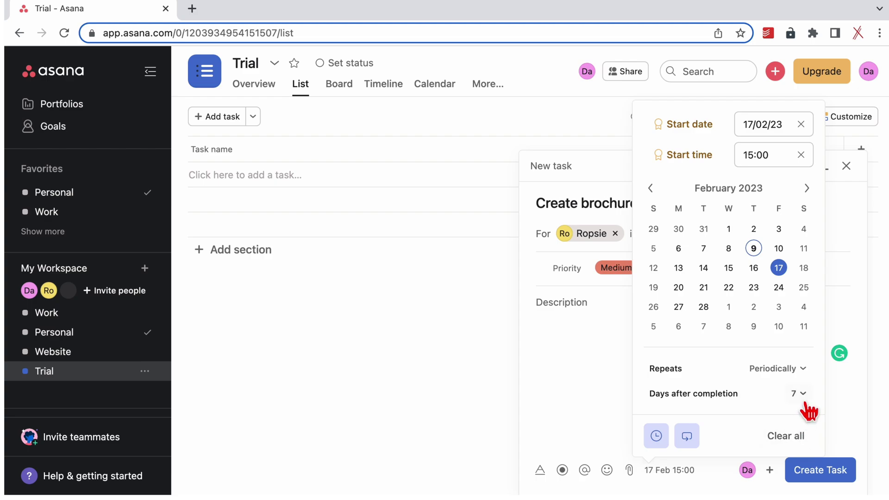
click(801, 393)
scroll(785, 371, down, 2)
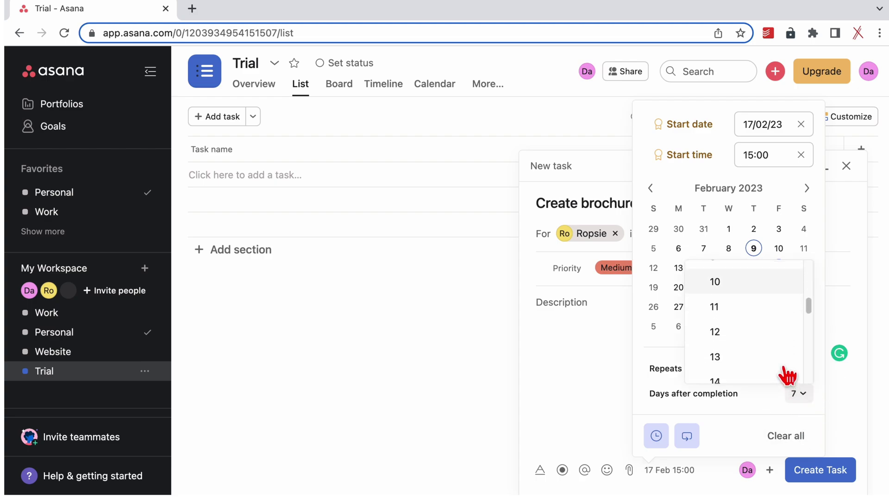
scroll(787, 376, down, 1)
scroll(787, 376, down, 6)
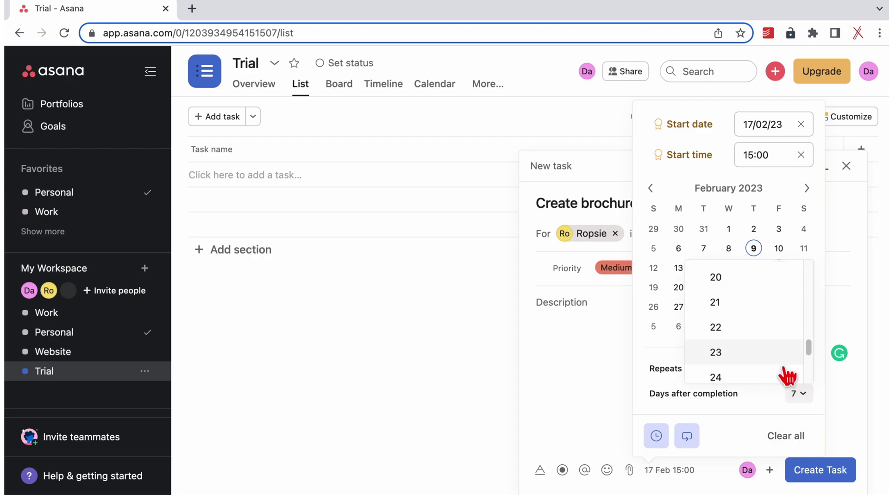
scroll(788, 375, up, 6)
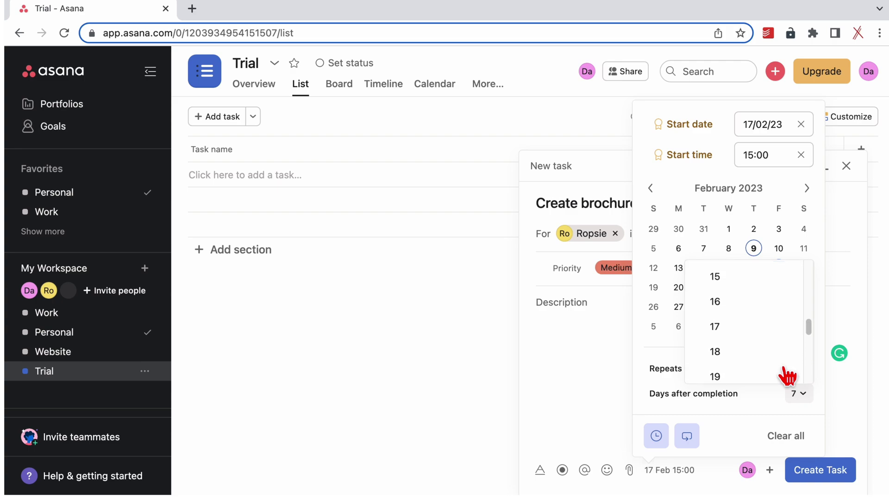
scroll(787, 376, up, 3)
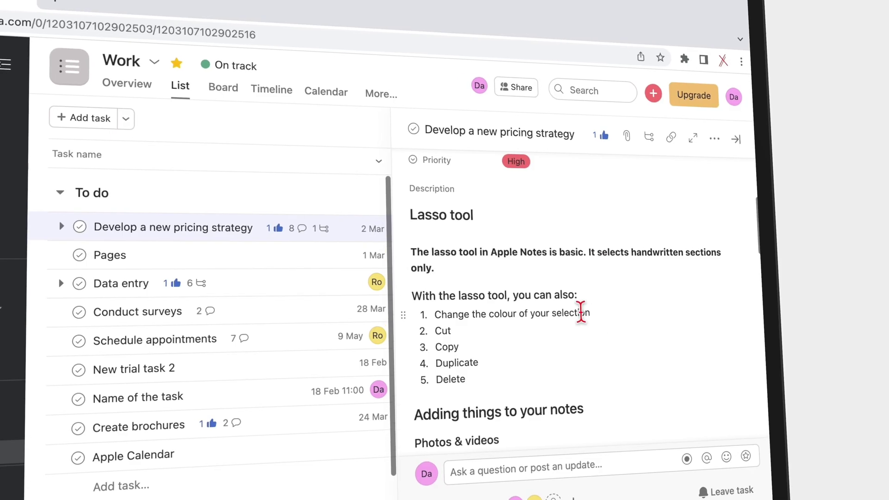
- Make the first description paragraph bold, and italicise and underline the selected paragraph
scroll(581, 313, down, 5)
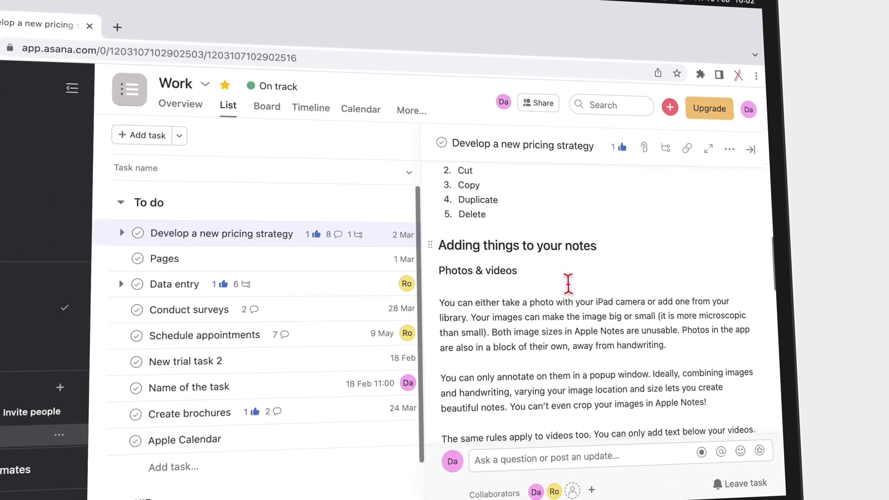
scroll(567, 284, down, 5)
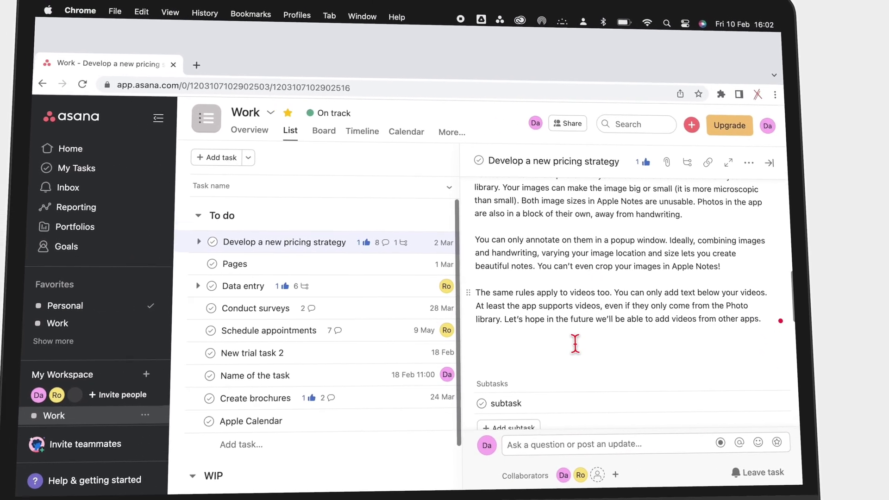
click(575, 343)
click(481, 353)
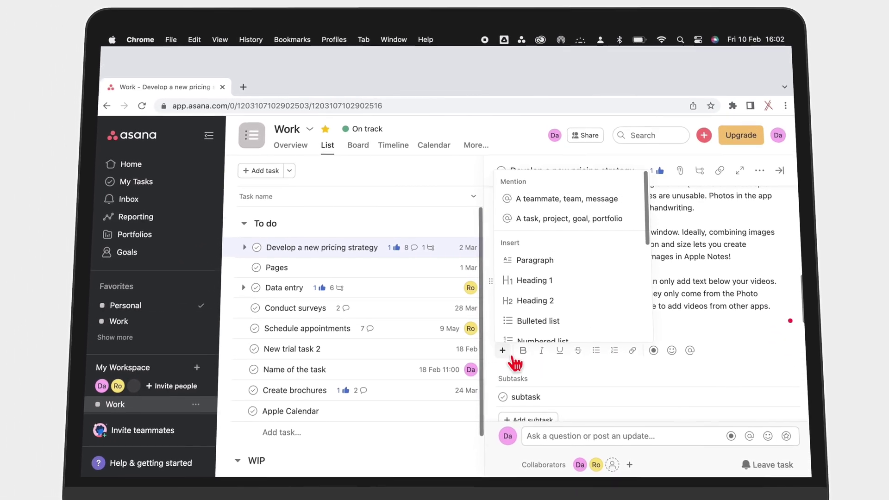
scroll(610, 266, down, 3)
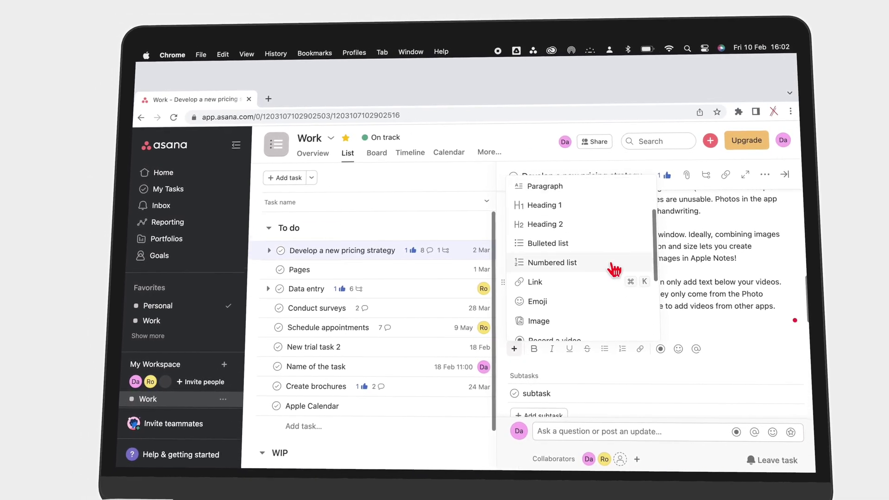
scroll(614, 268, down, 3)
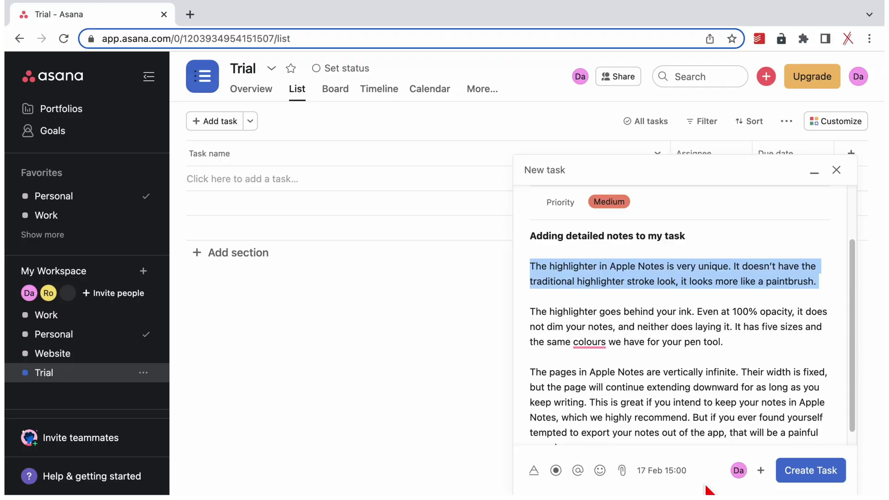
click(539, 474)
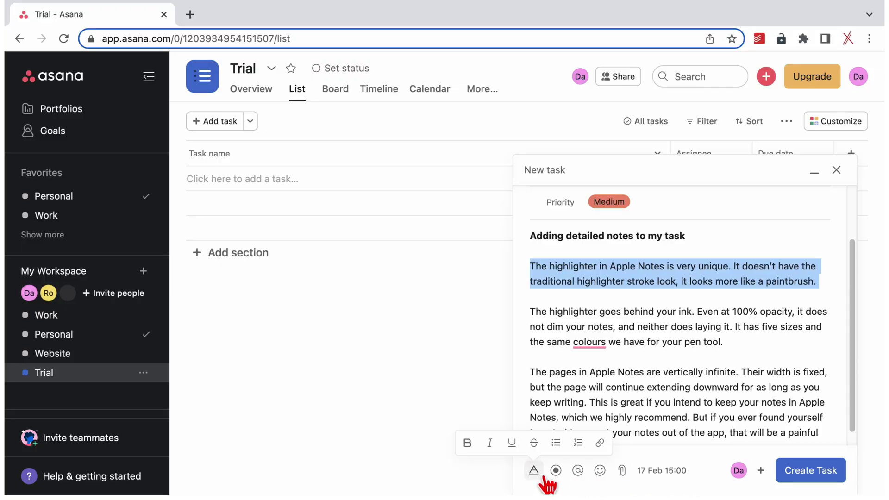
click(475, 452)
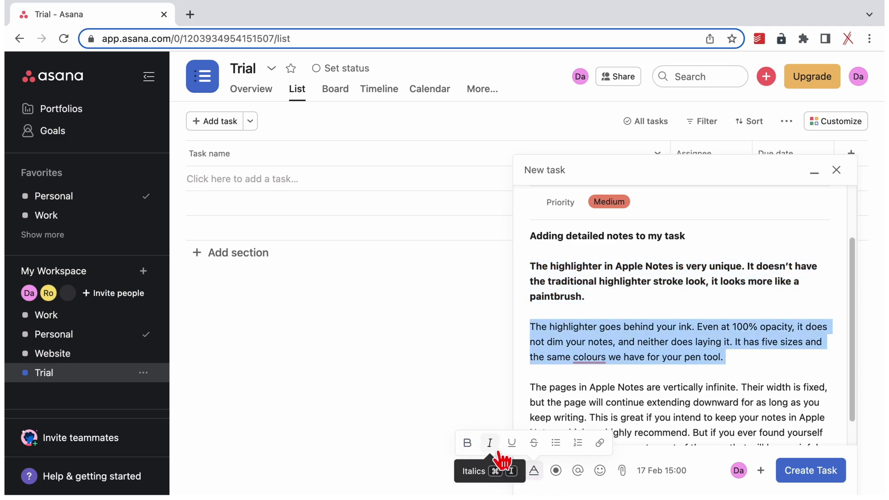
click(491, 444)
click(512, 445)
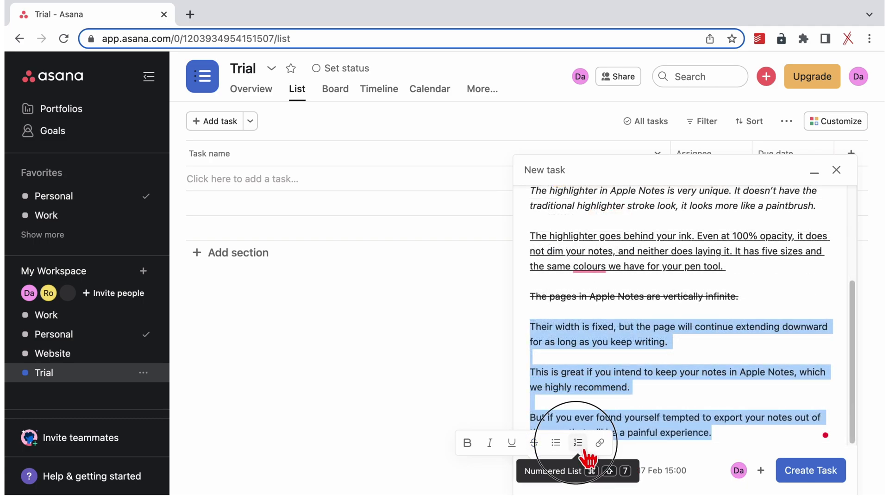
- Turn the closing lines into a list and add a link to a paragraph
click(584, 449)
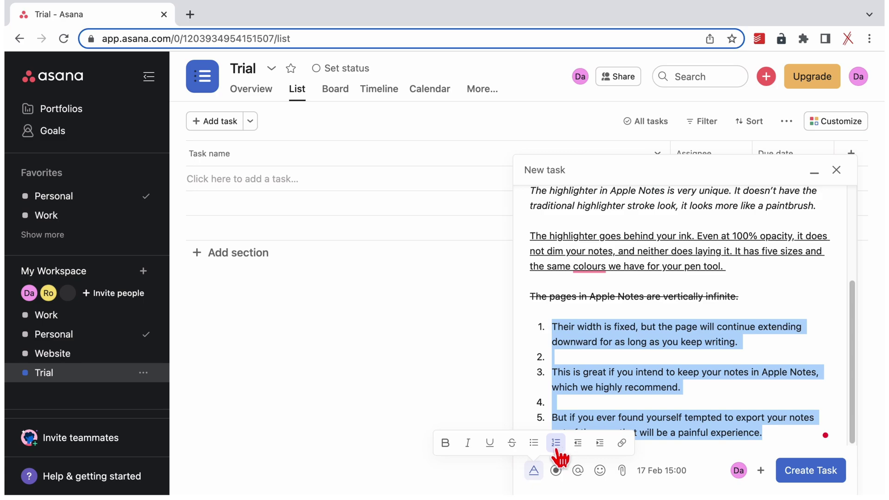
click(537, 444)
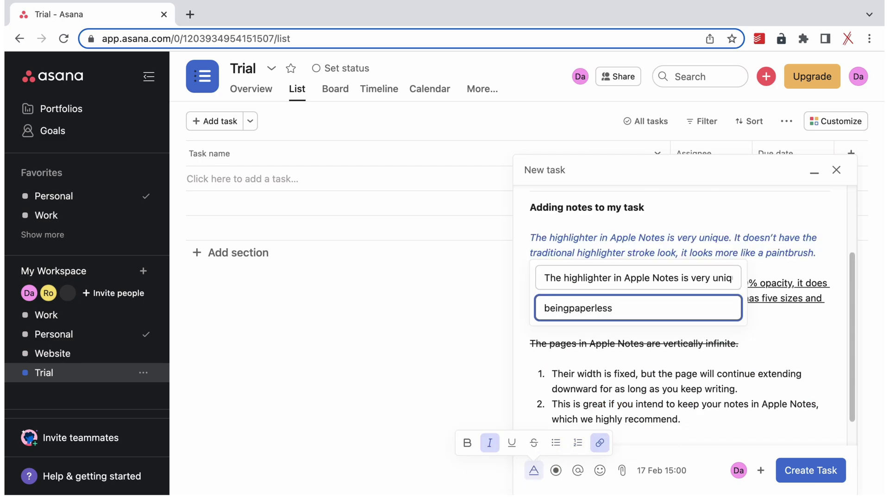
key(Return)
mouse_move(677, 263)
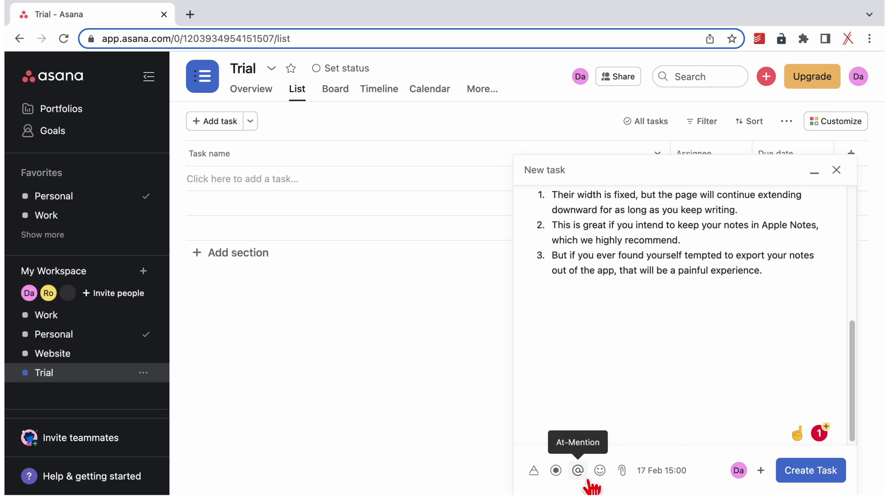
- Mention a teammate and the Work project in the description, then add a grinning emoji
click(578, 470)
text(ro)
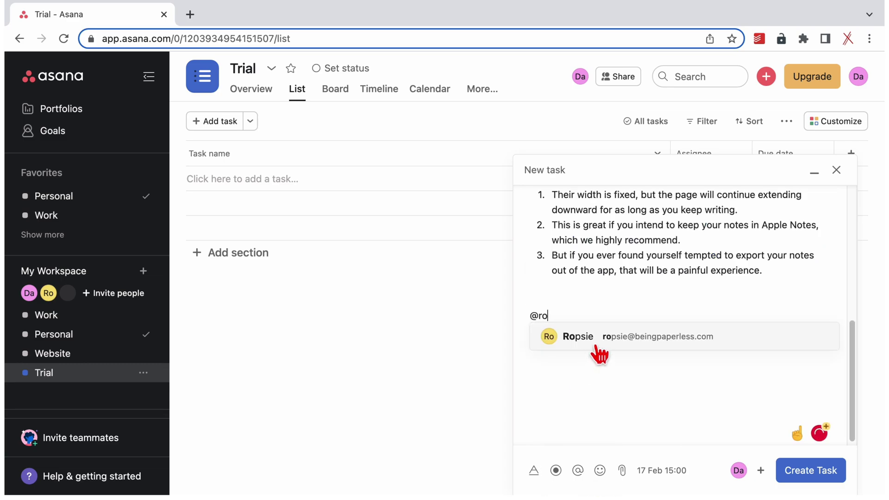
click(596, 347)
click(577, 471)
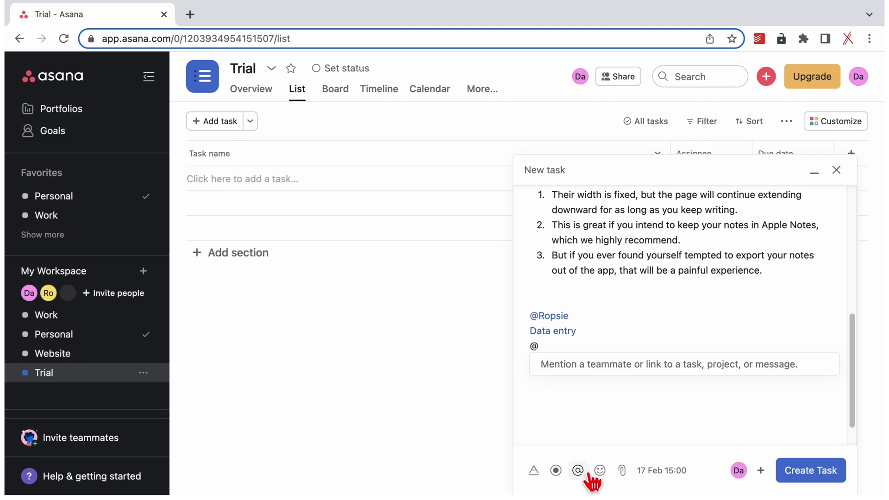
text(work)
click(591, 376)
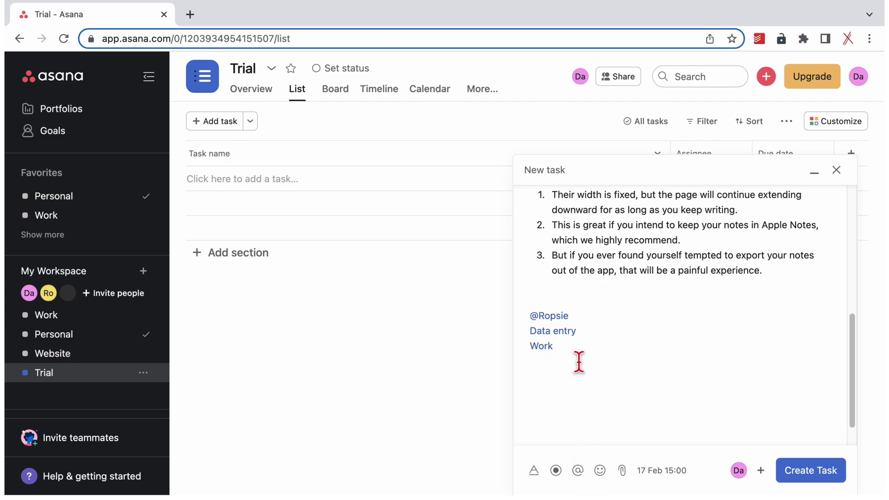
key(Return)
key(Return)
key(Return)
key(Return)
click(600, 470)
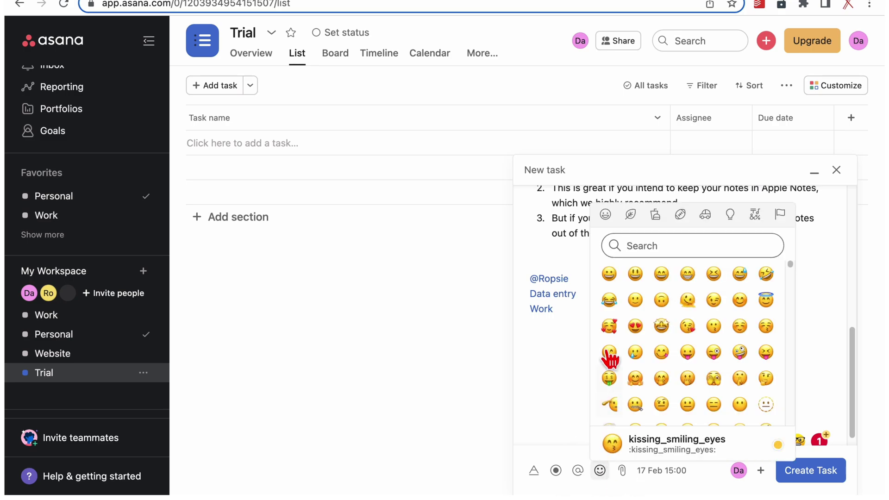
click(609, 274)
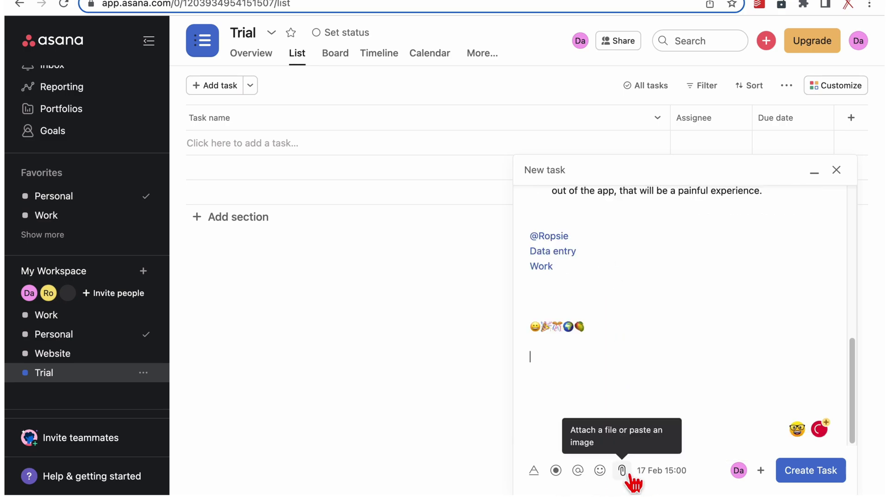
- Attach five files from the computer to the task
click(622, 472)
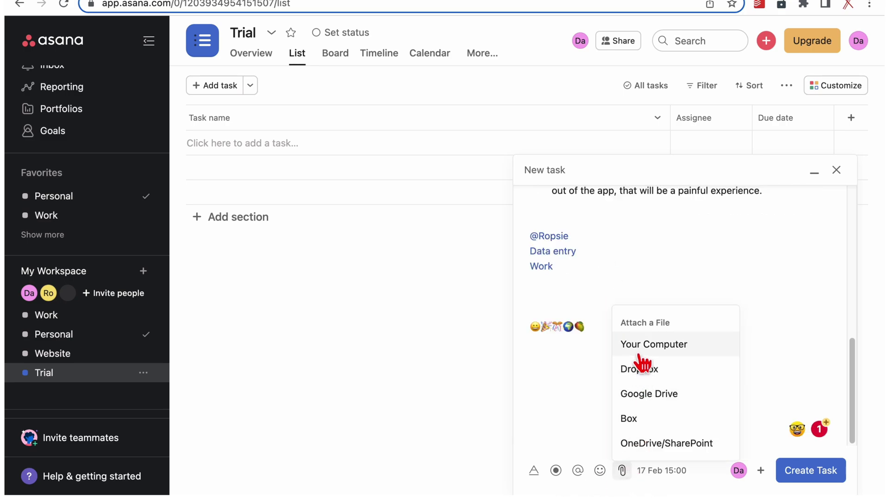
click(690, 349)
drag(382, 166, 401, 221)
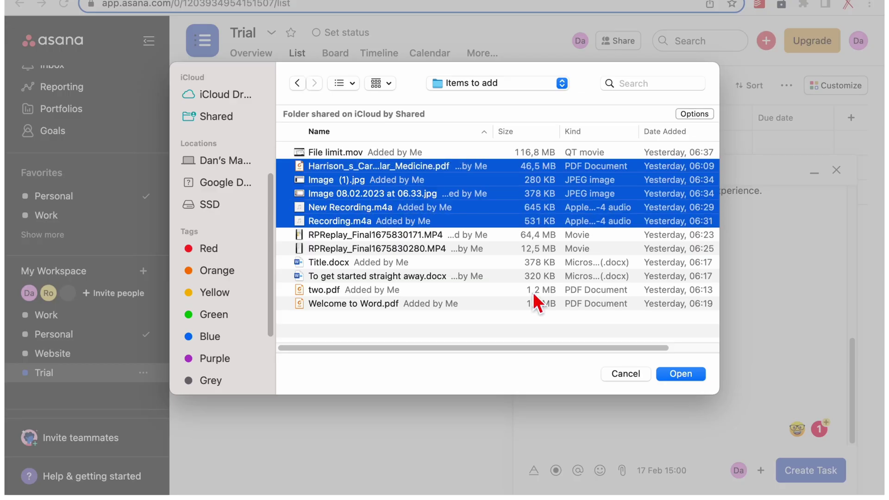
click(684, 375)
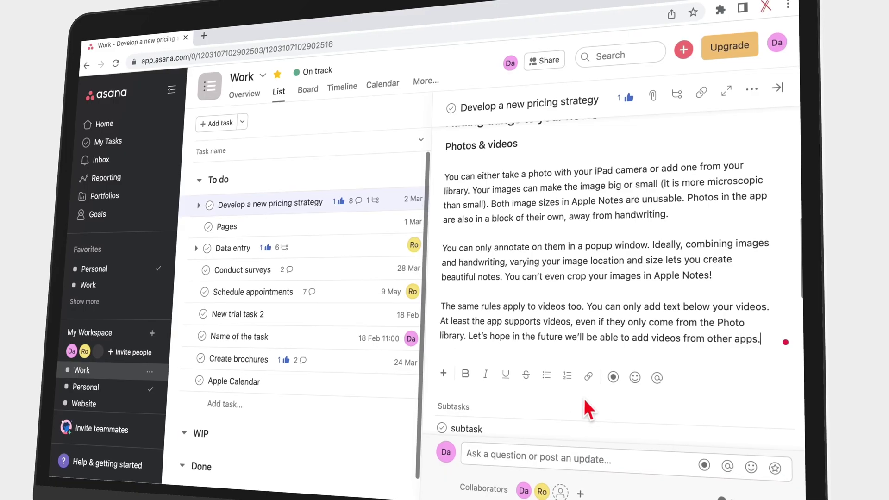
- Screen-record the iPad battery article tab and add the recording to the task
click(616, 376)
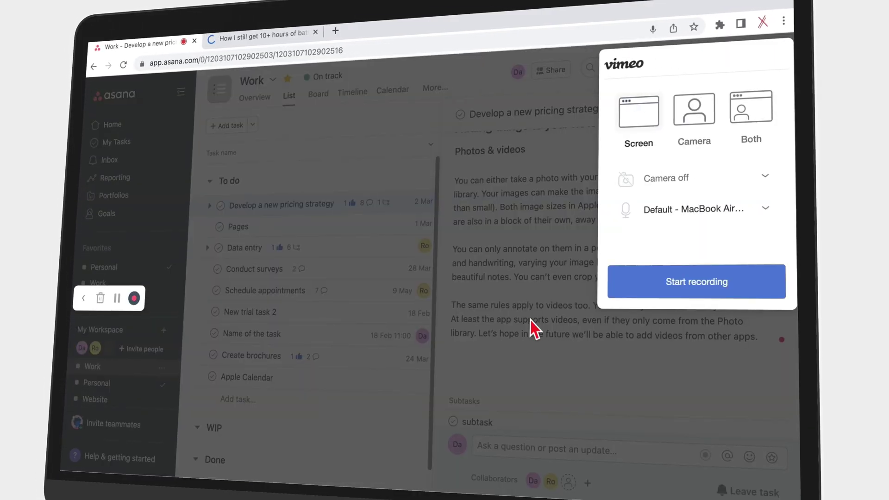
click(728, 297)
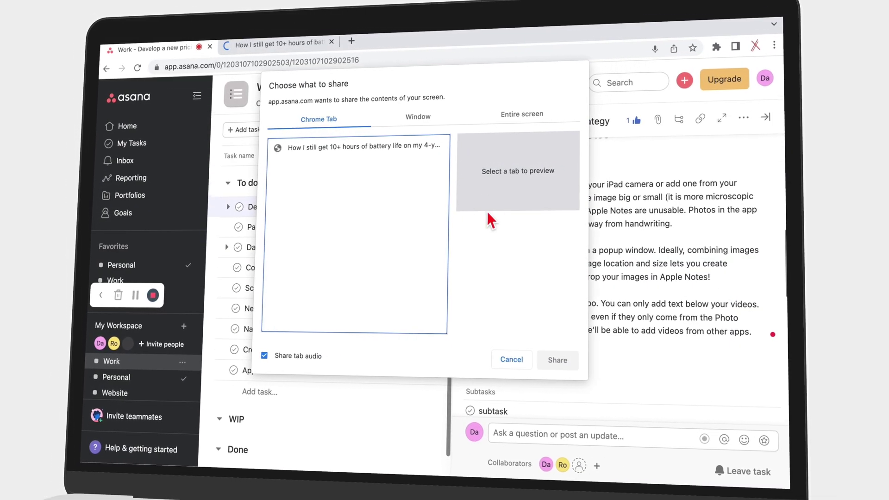
click(382, 149)
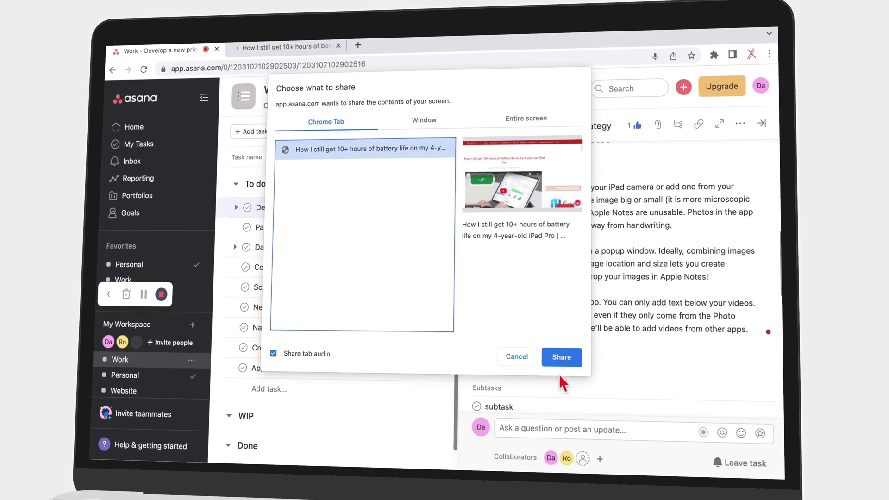
click(561, 358)
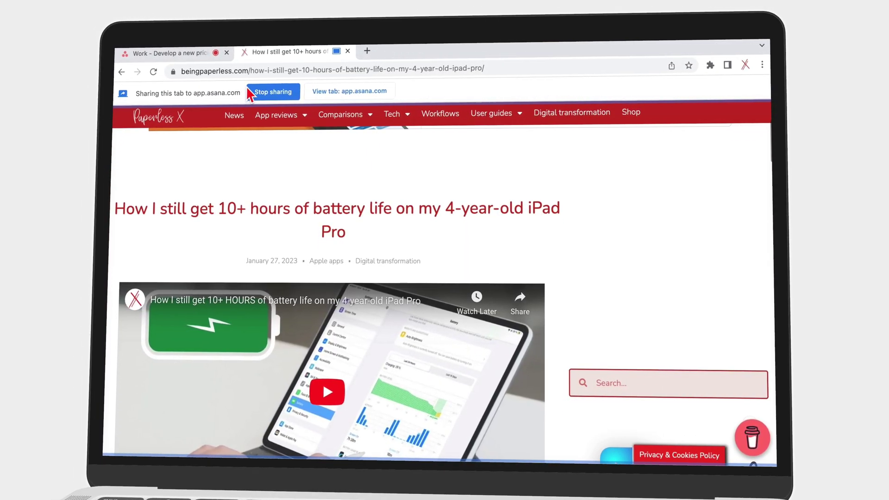
click(272, 92)
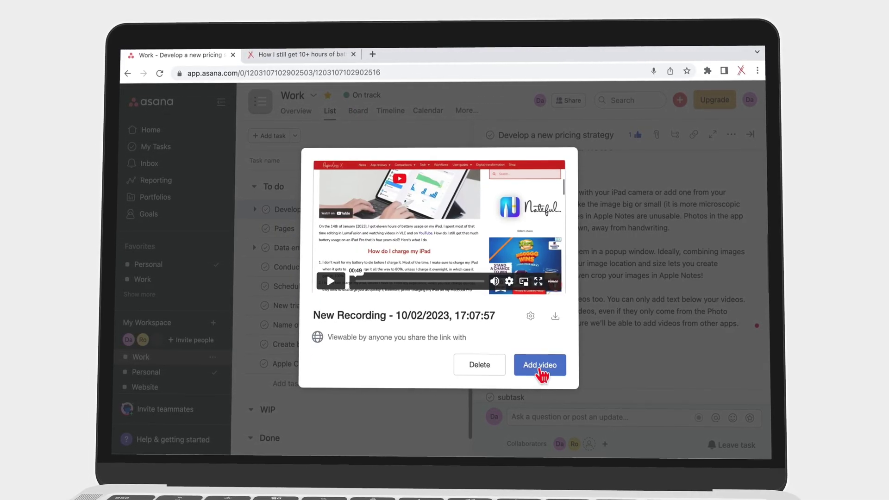
click(539, 369)
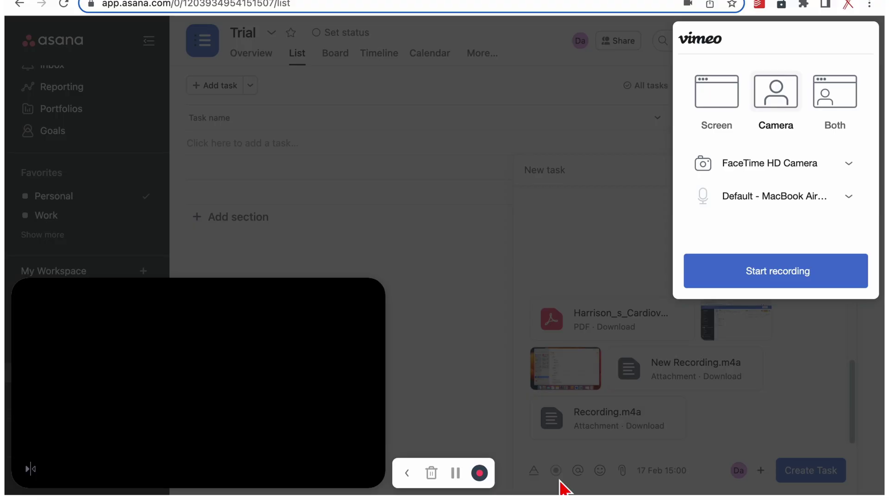
- Set the Vimeo recorder to Both screen and camera, and start recording the entire screen
click(730, 93)
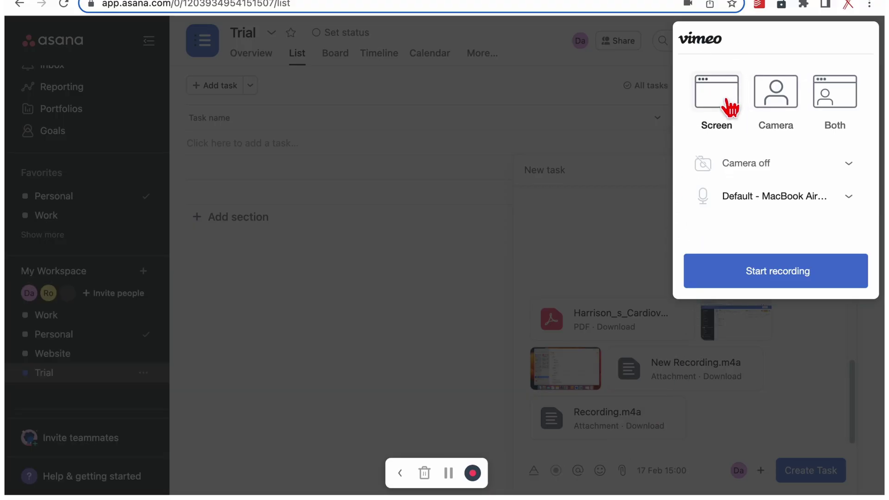
click(776, 105)
click(836, 107)
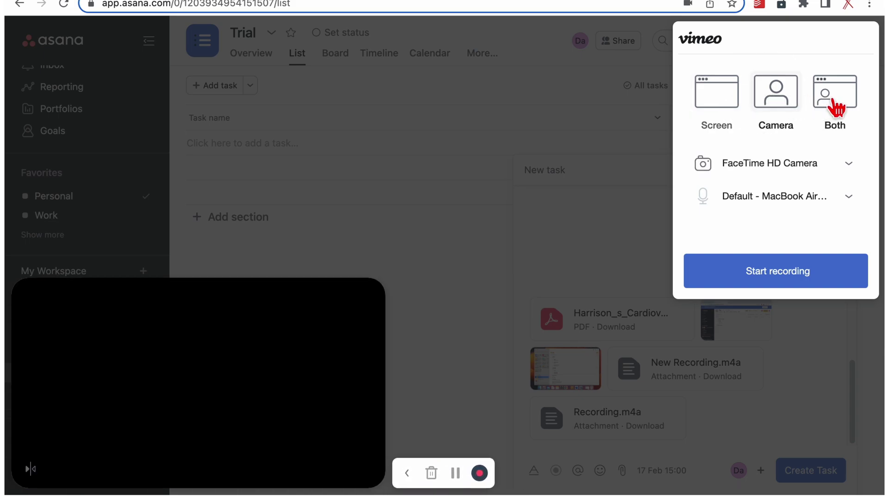
click(837, 109)
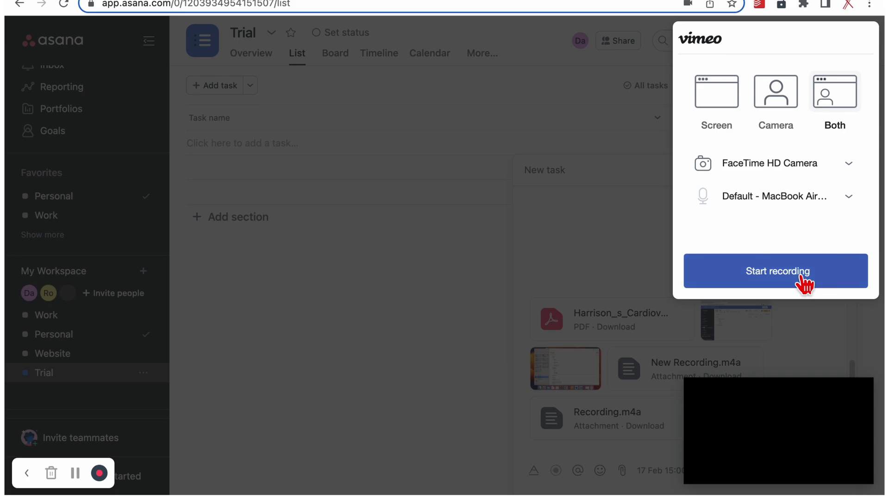
click(778, 271)
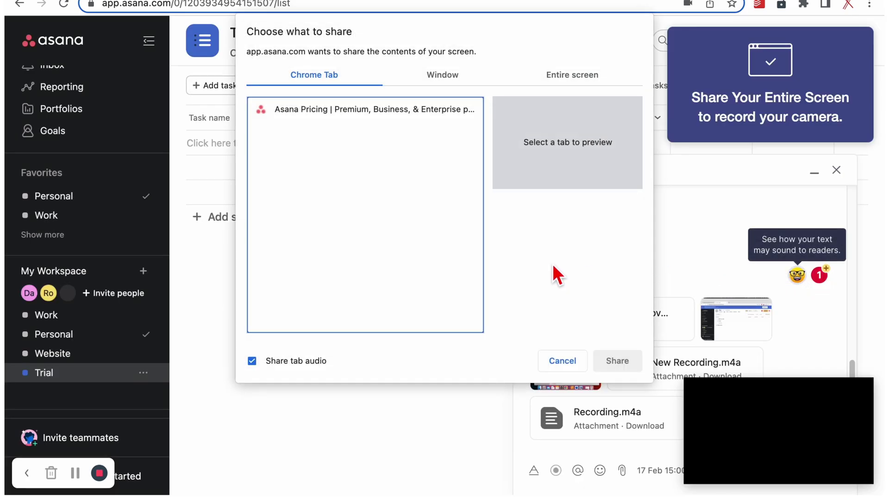
click(455, 82)
click(579, 75)
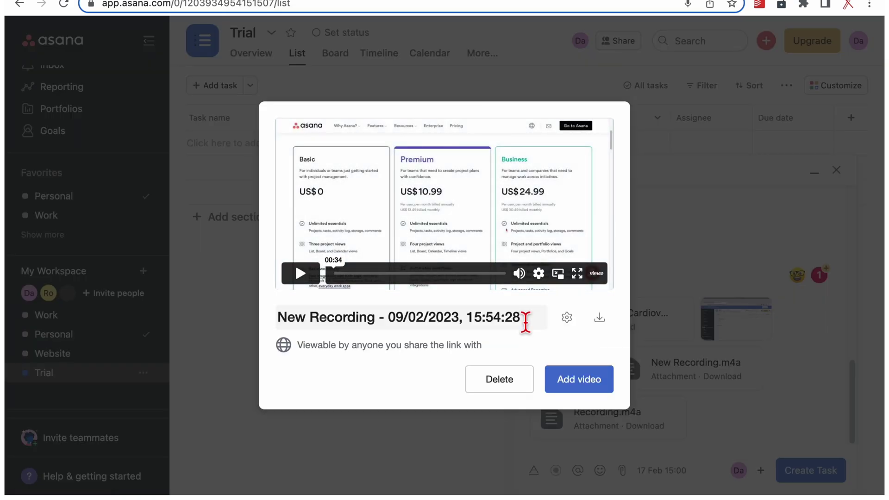
- Title the recording 'Trial', download it as Trial.webm, and add the video to the task
click(526, 322)
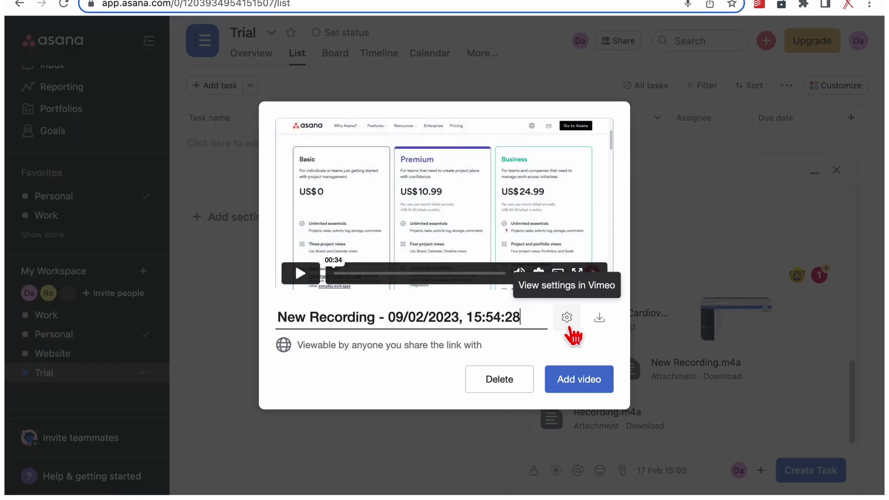
key(ctrl+a)
text(T)
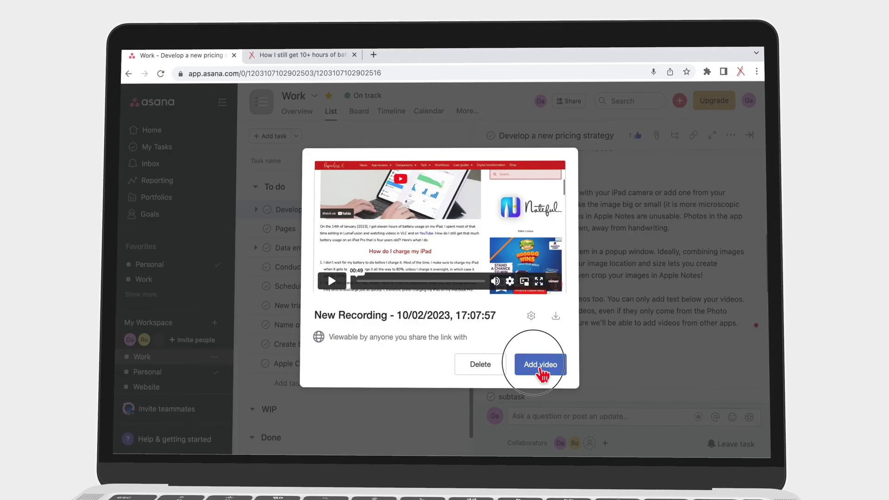
click(540, 363)
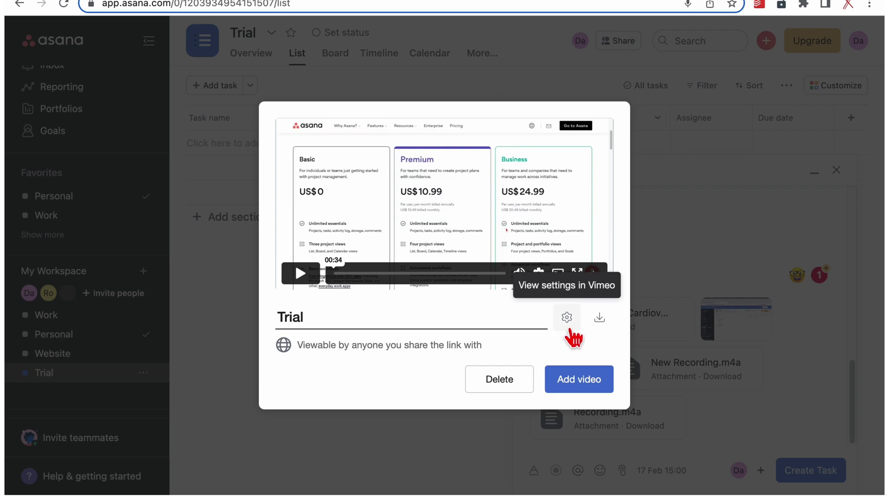
click(602, 320)
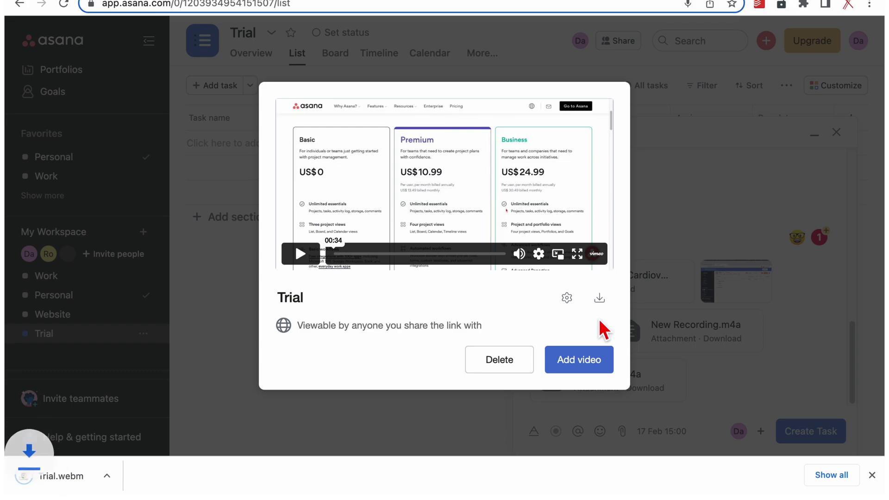
click(598, 369)
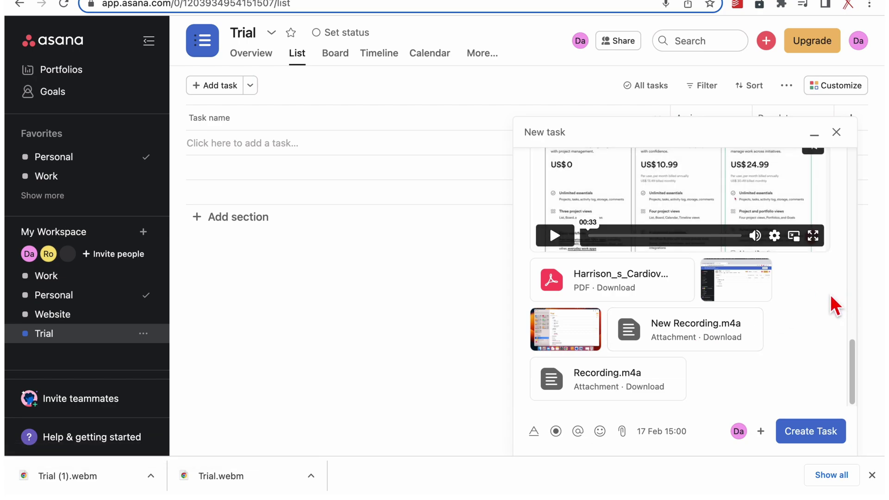
- Scroll through the Create brochures details, then start a new task row beneath it in the Trial list
scroll(834, 304, up, 2)
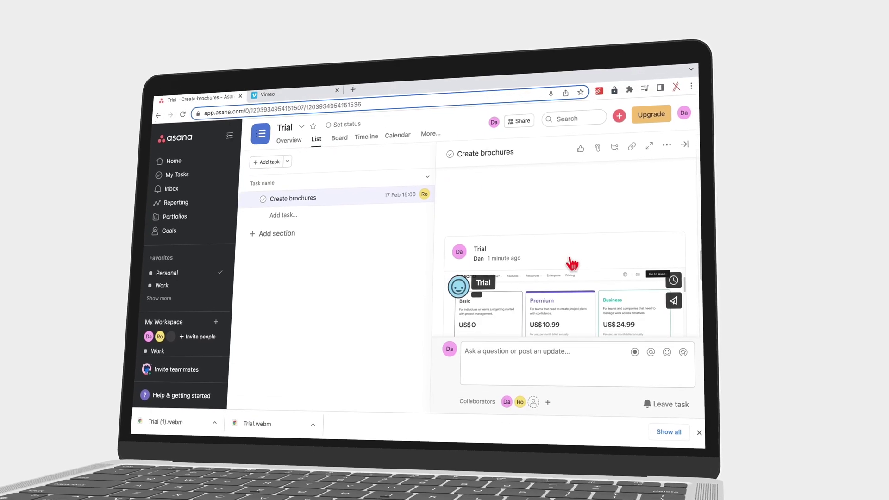
scroll(573, 253, down, 4)
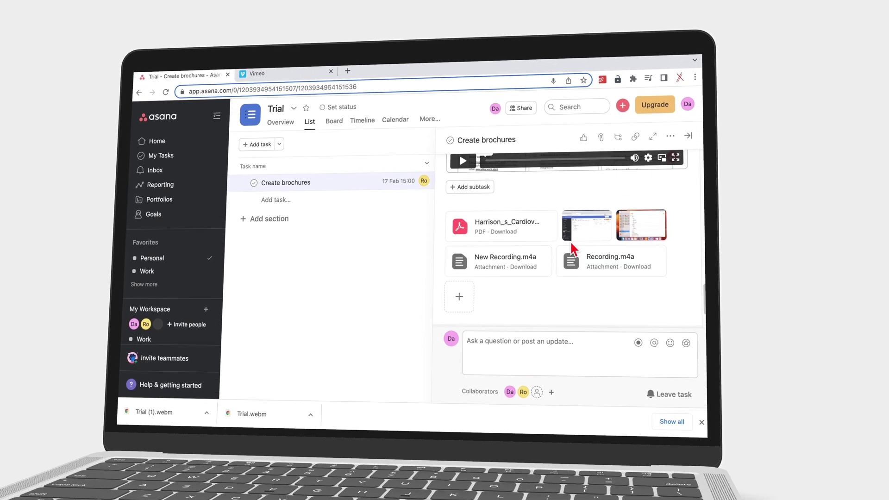
scroll(565, 243, down, 2)
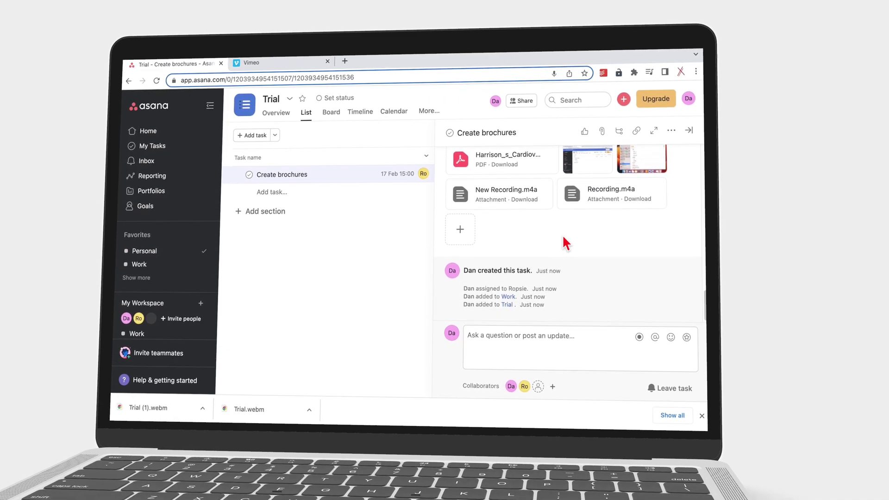
scroll(537, 258, up, 5)
scroll(539, 259, up, 2)
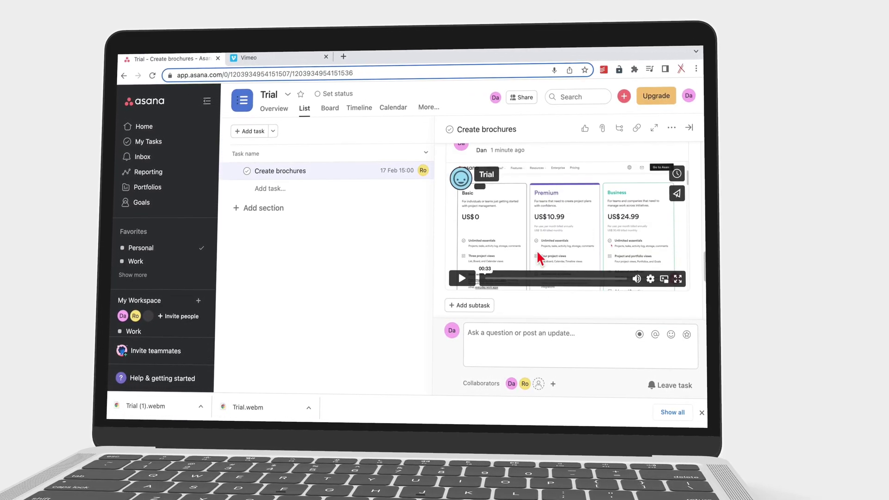
scroll(537, 254, up, 5)
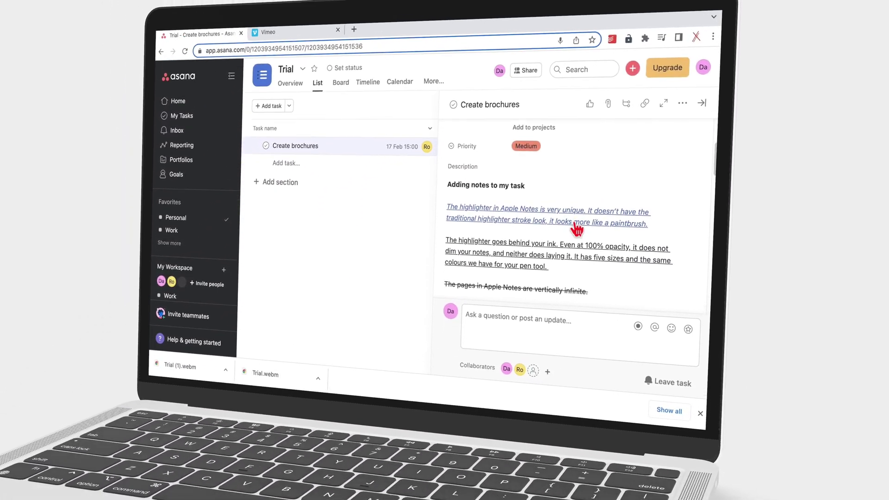
scroll(592, 192, down, 3)
scroll(570, 256, down, 4)
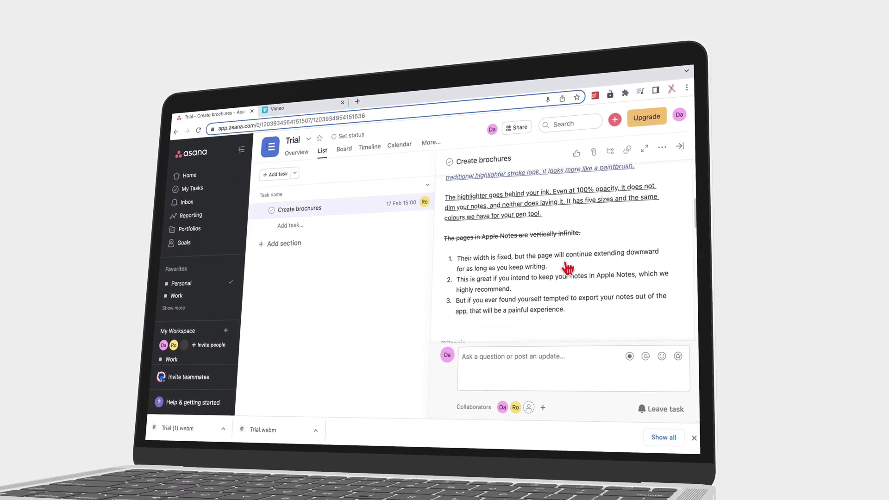
scroll(567, 273, down, 8)
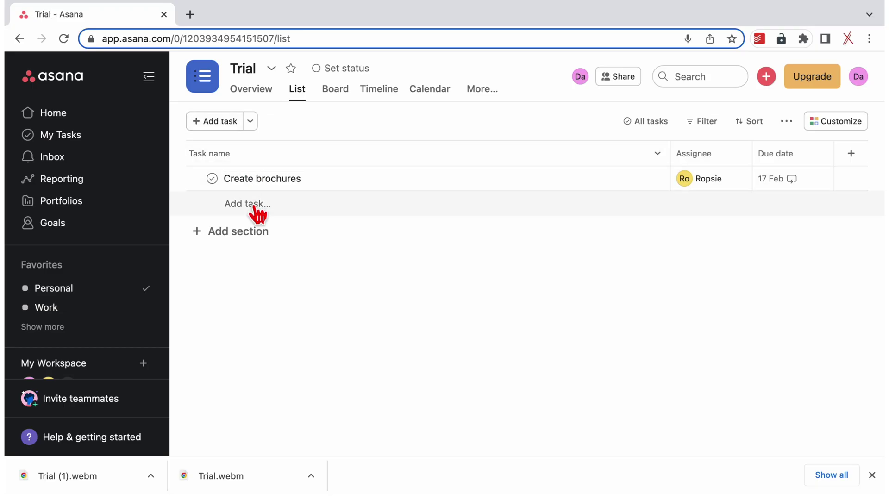
click(250, 204)
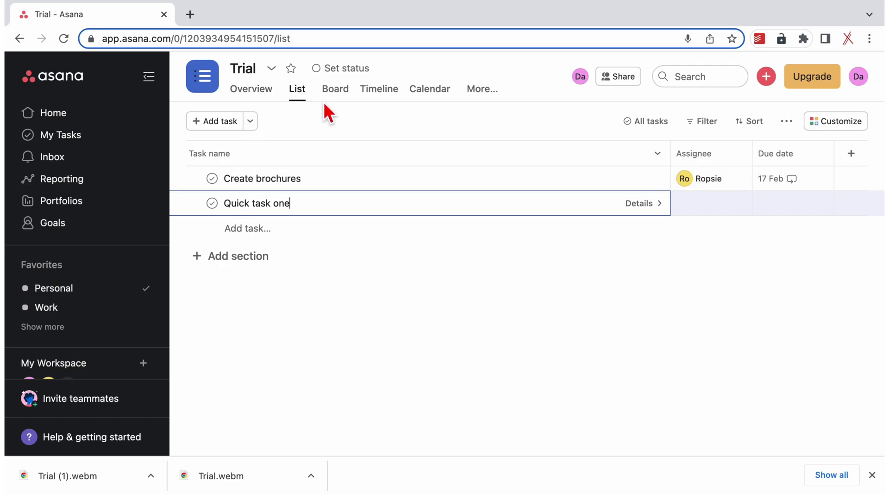
- In Calendar view, add Quick task two on today's date, the 9th
click(337, 89)
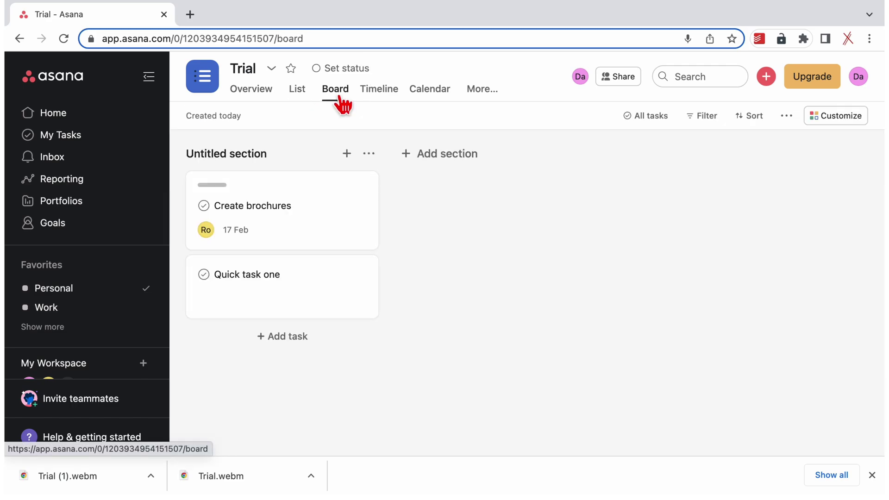
click(436, 99)
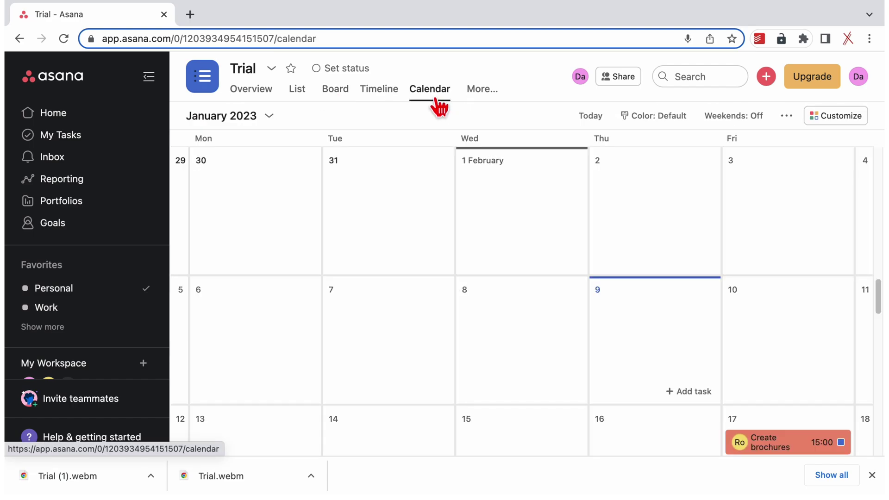
scroll(541, 289, down, 3)
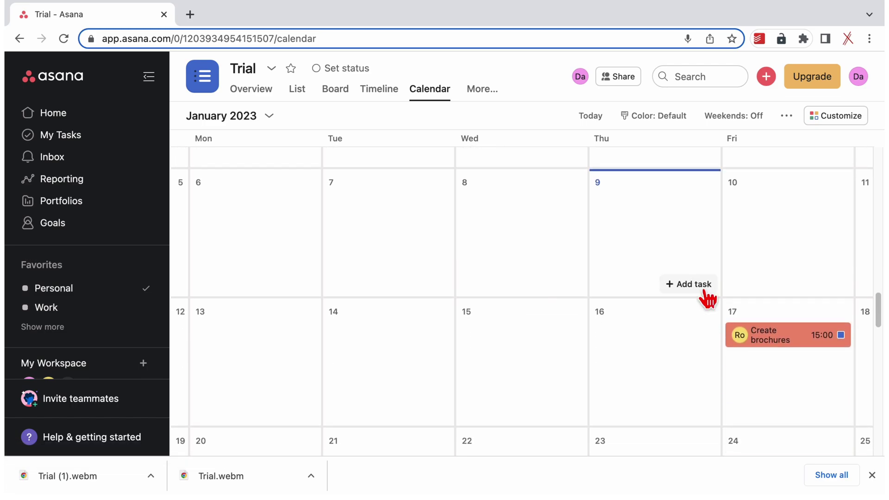
click(707, 299)
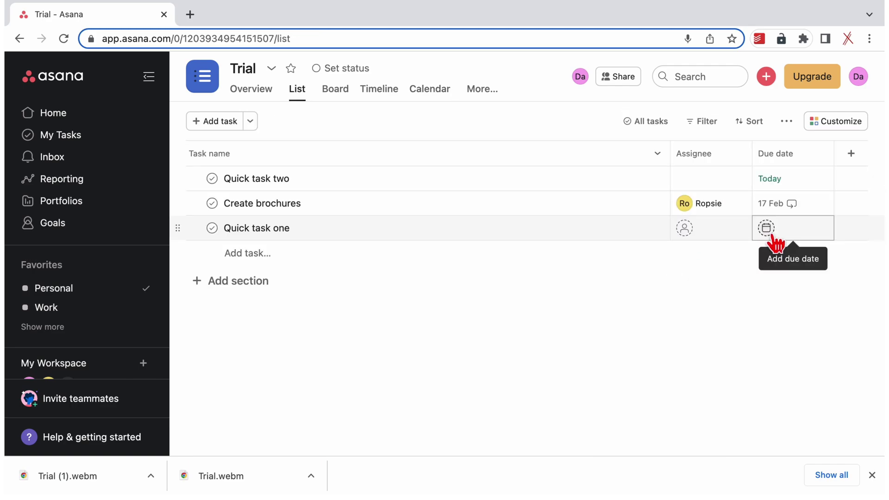
- Set Quick task one's due date to 2 Mar and like it on the Board
click(765, 228)
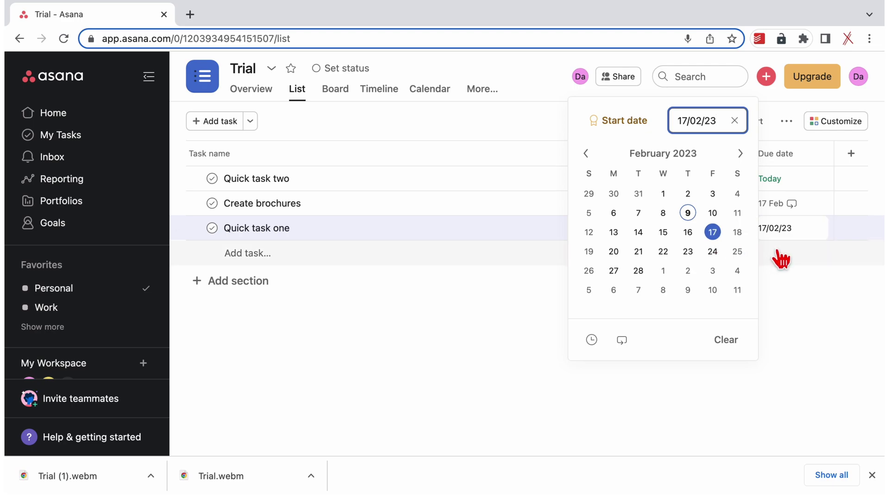
click(789, 267)
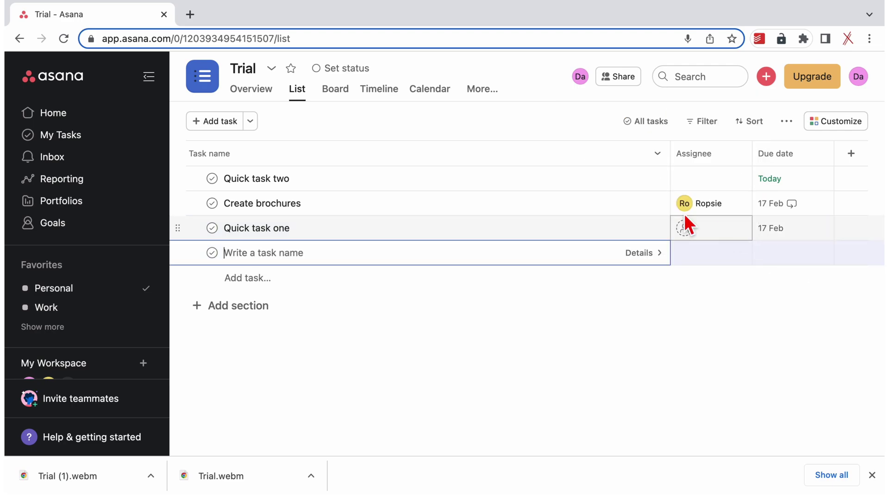
click(353, 96)
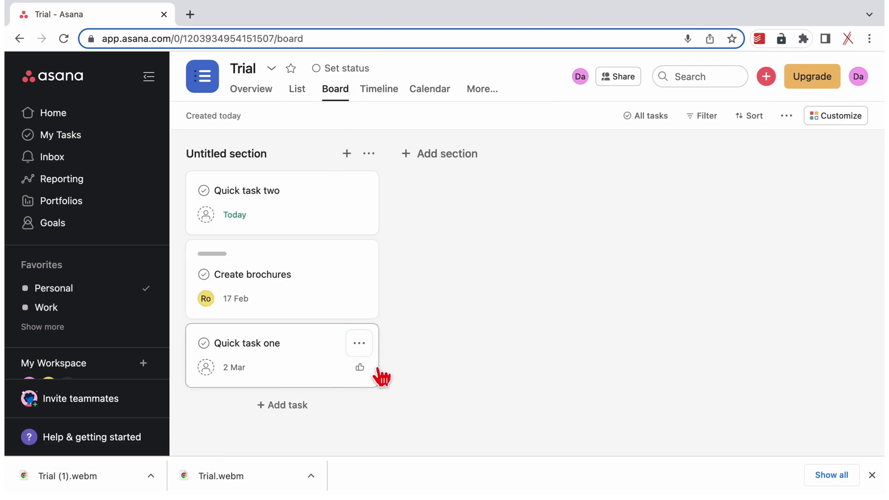
click(360, 368)
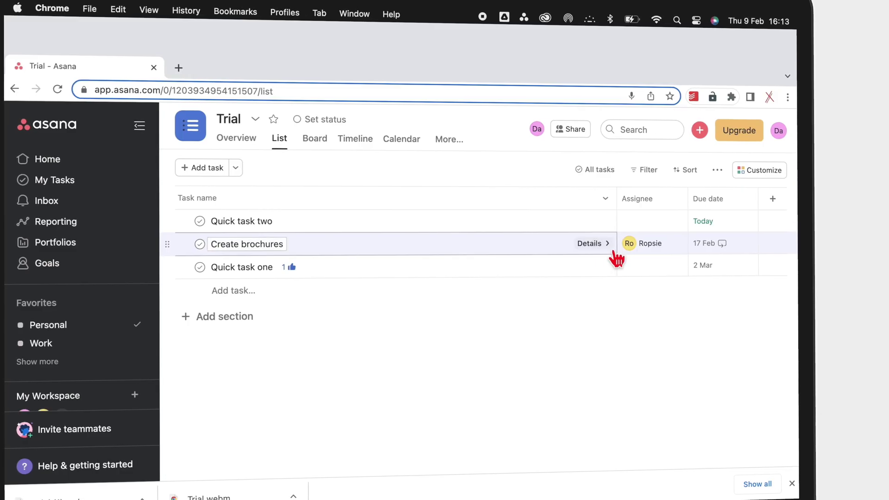
- Open Create brochures in full-page view and scroll through its description
click(614, 252)
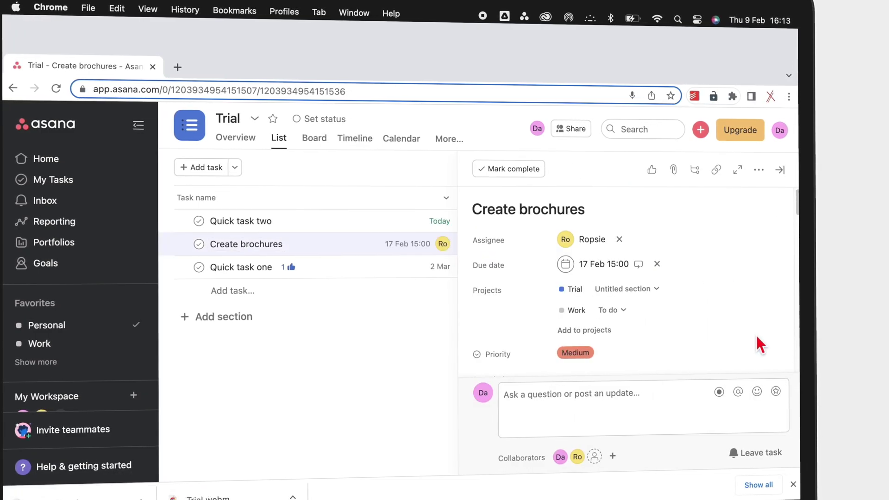
click(759, 170)
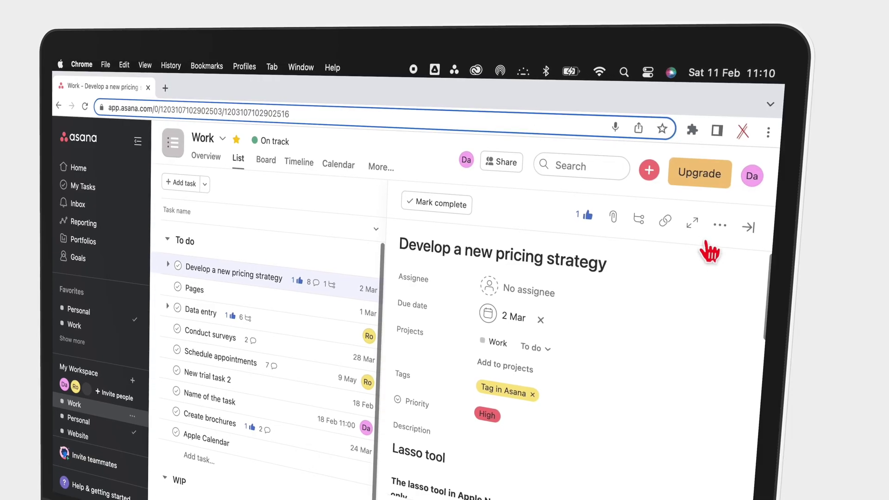
click(698, 220)
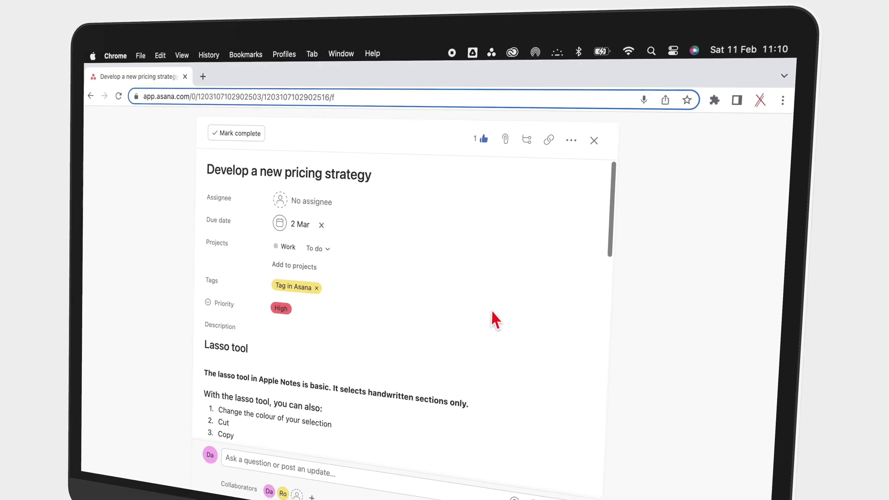
scroll(498, 301, down, 5)
scroll(508, 298, down, 10)
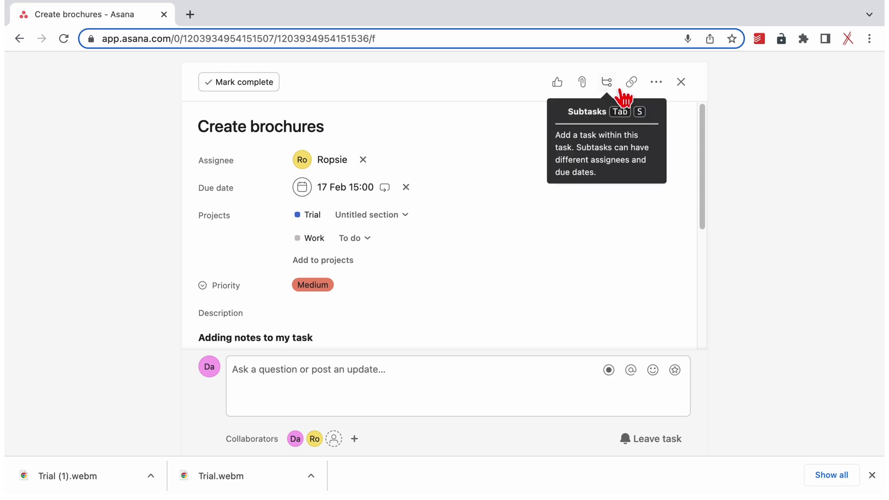
- Add Subtask two under Create brochures and add the task to the Website project
click(617, 88)
text(Subtask two)
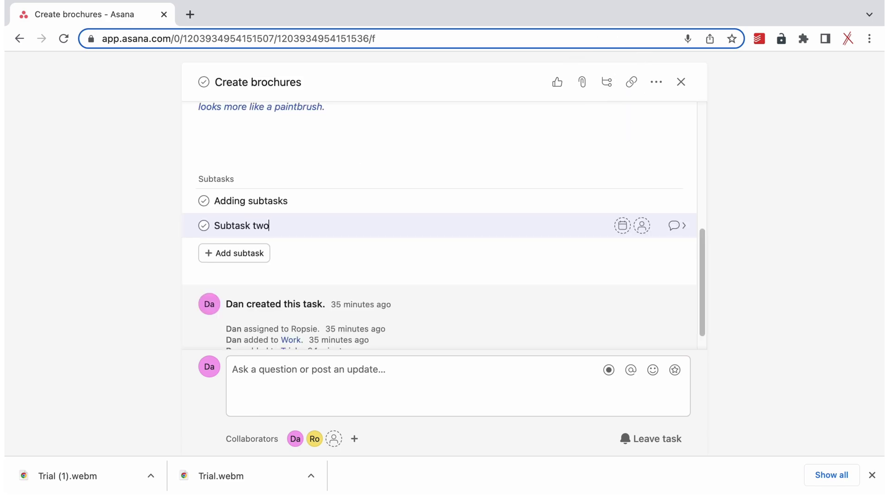
click(623, 226)
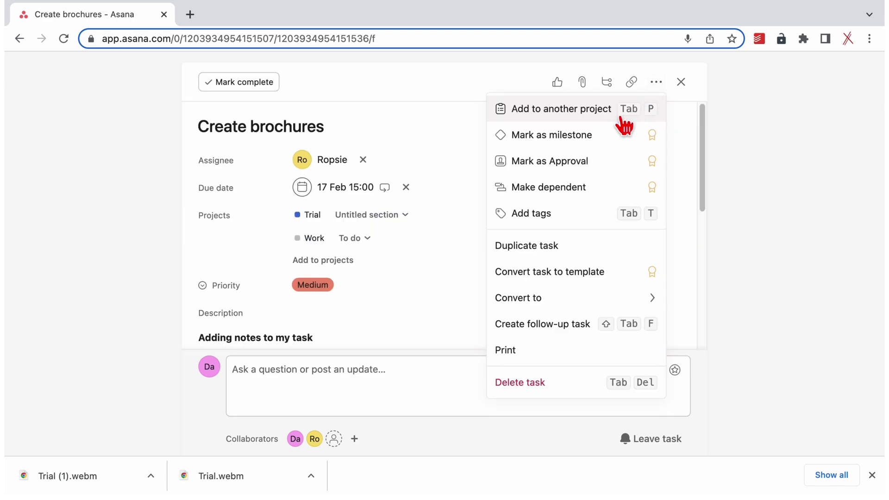
click(622, 120)
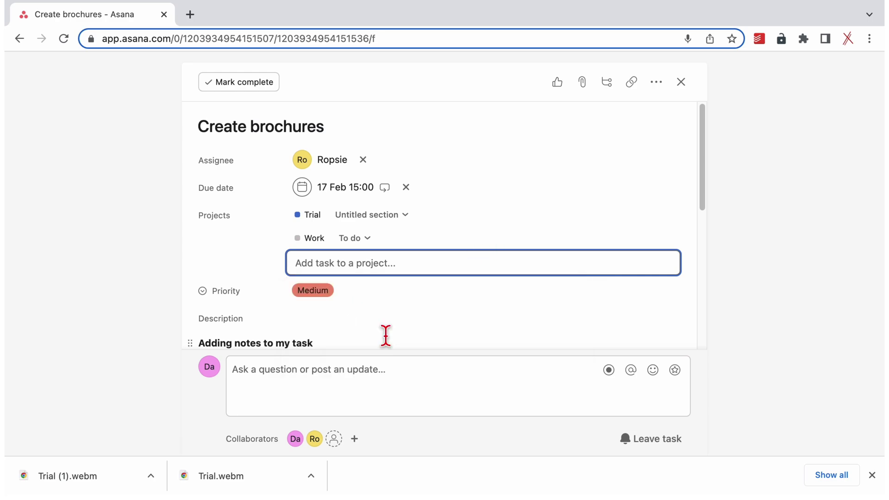
click(330, 375)
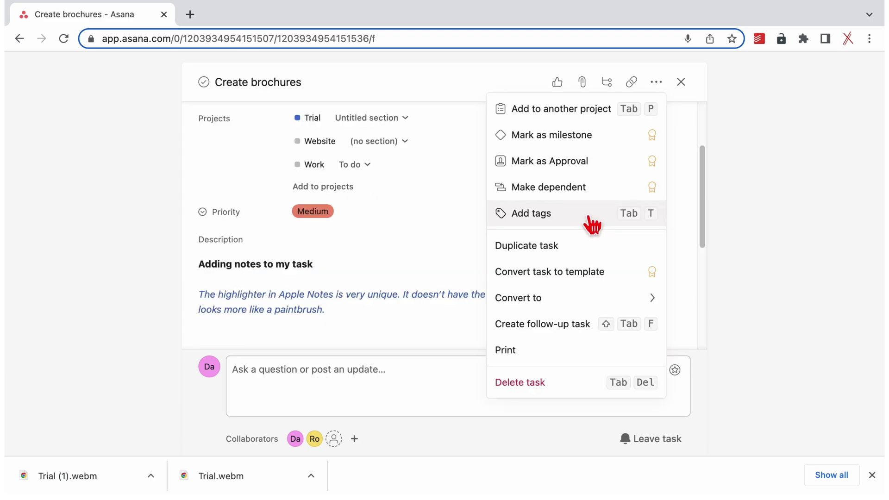
- Tag Create brochures with wip, Tag in Asana, New tag and a newly created green Done tag
click(593, 226)
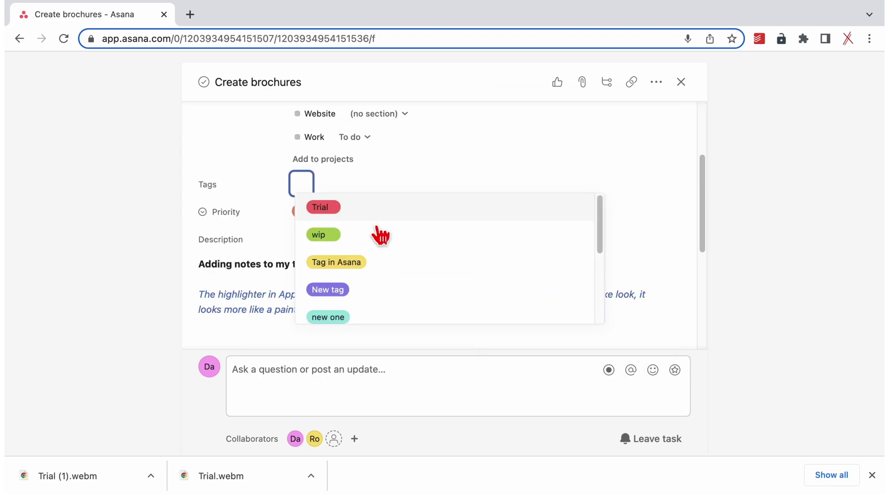
click(343, 251)
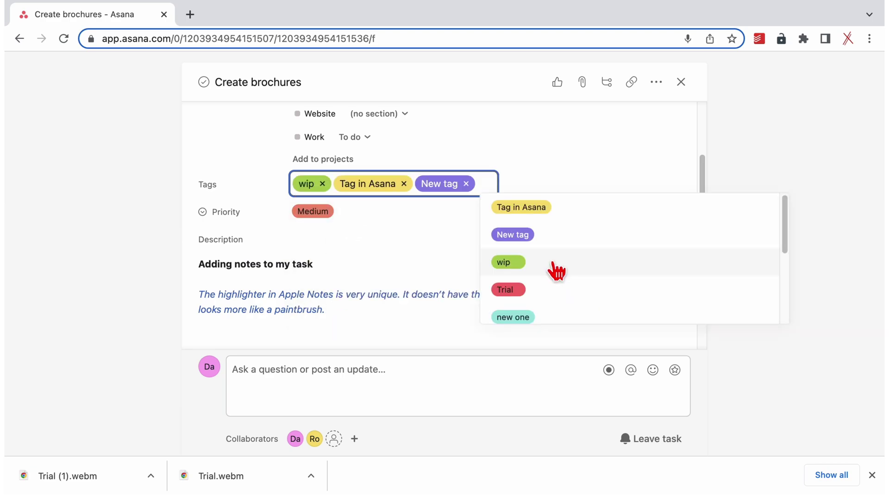
scroll(558, 273, down, 5)
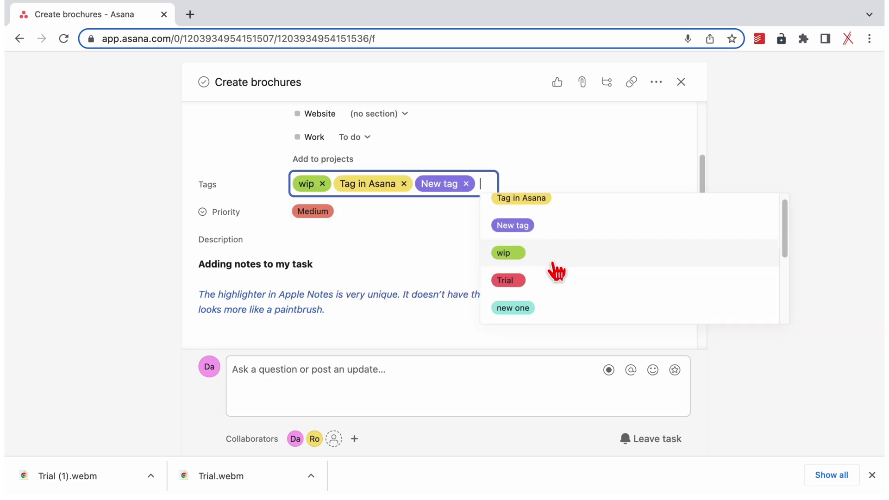
scroll(556, 274, down, 1)
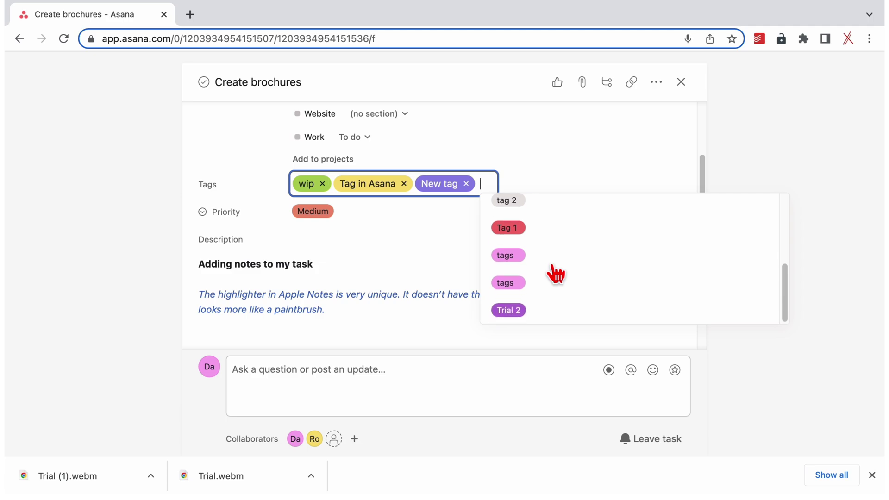
scroll(556, 273, up, 5)
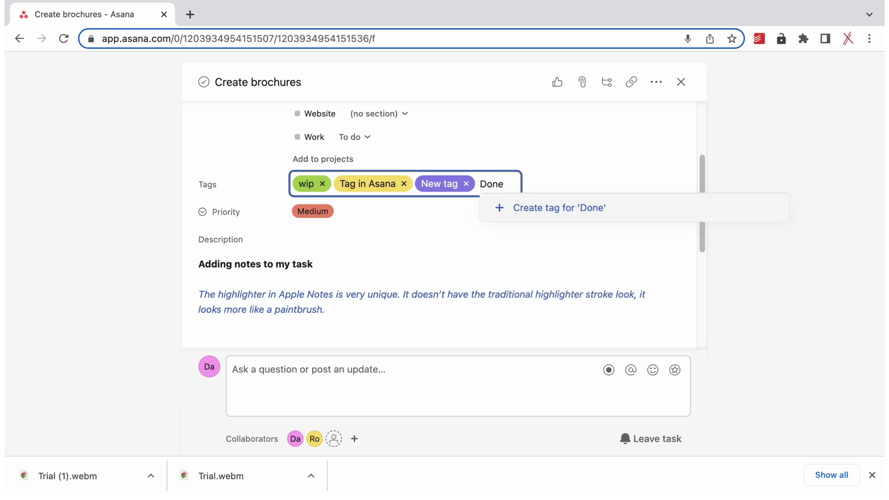
click(572, 217)
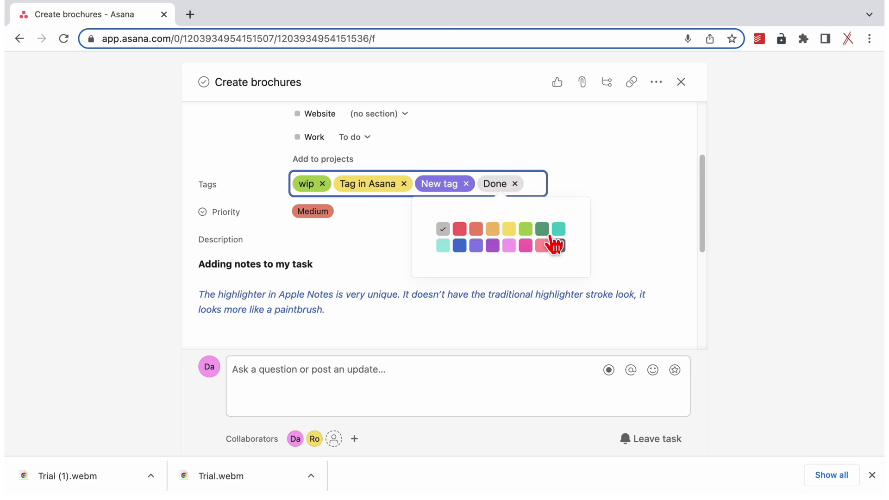
click(624, 232)
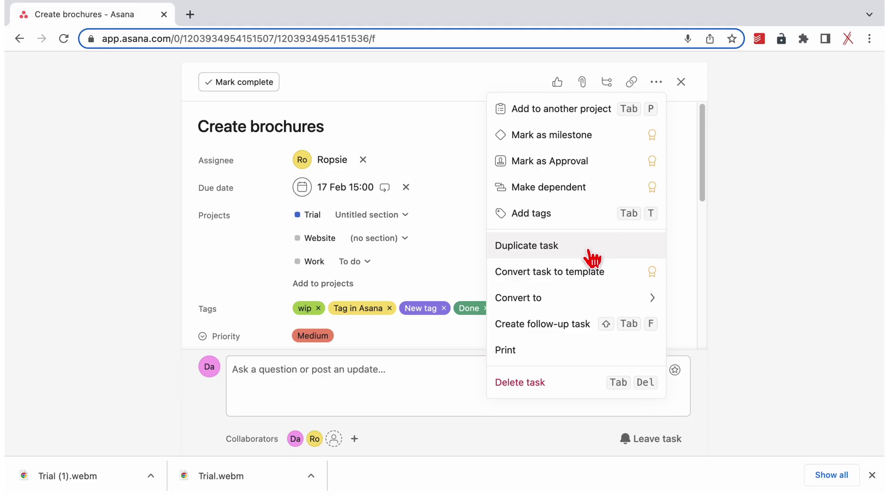
- Duplicate Create brochures as 'Duplicated task', including its due date
click(590, 252)
key(Right)
key(BackSpace)
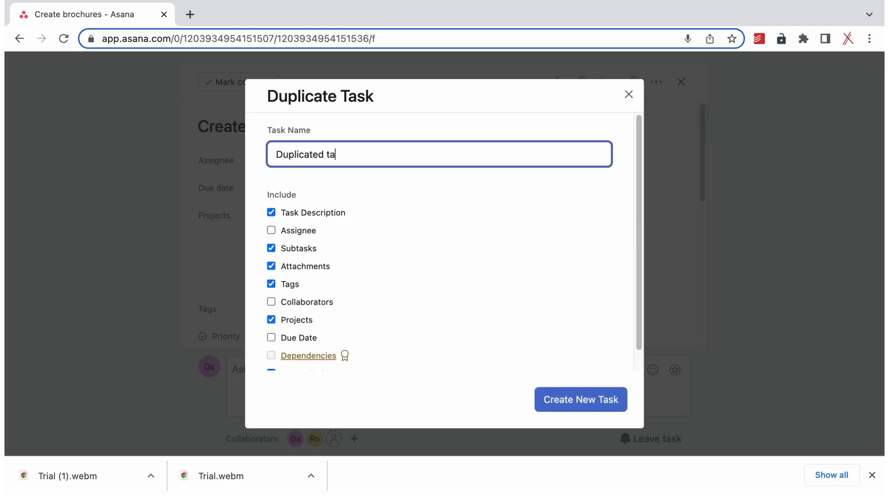
click(280, 237)
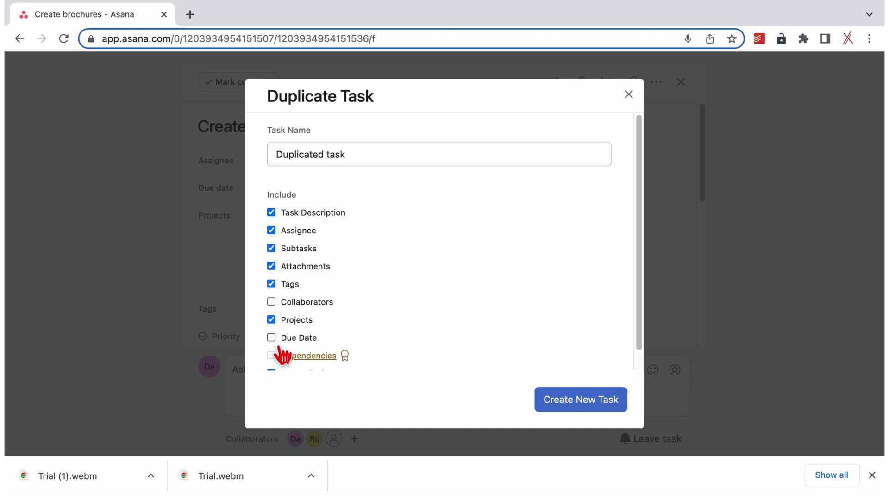
click(301, 337)
scroll(407, 318, down, 1)
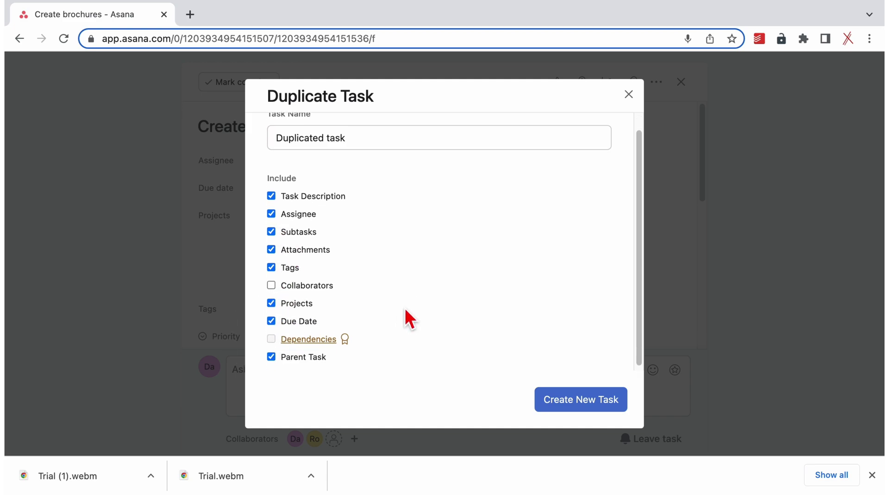
click(593, 404)
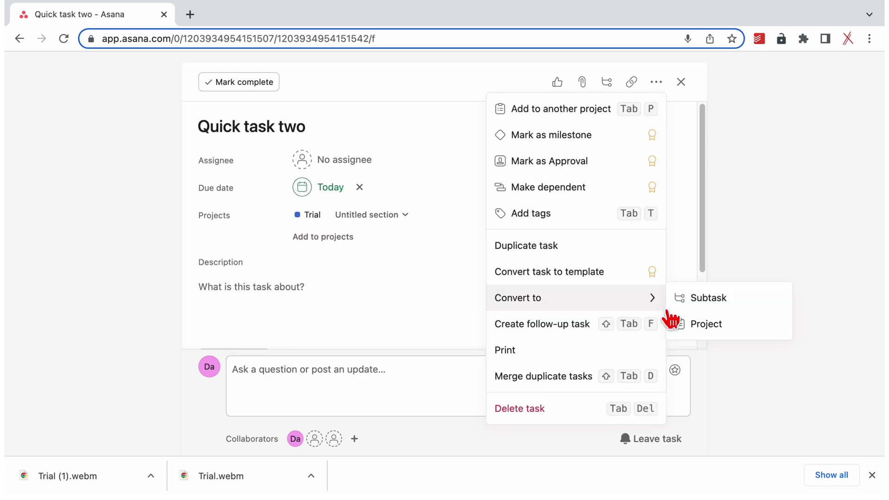
- Nest Quick task two under Create brochures and turn Quick task one into a blank project
click(708, 298)
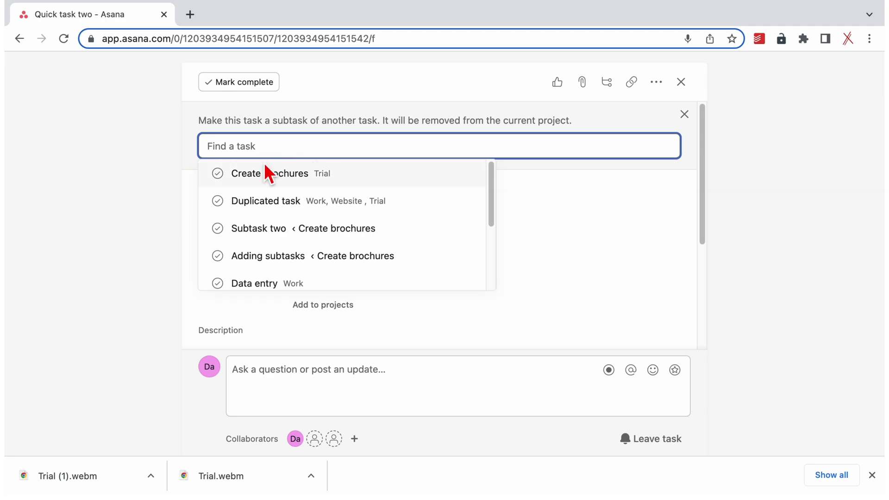
click(278, 175)
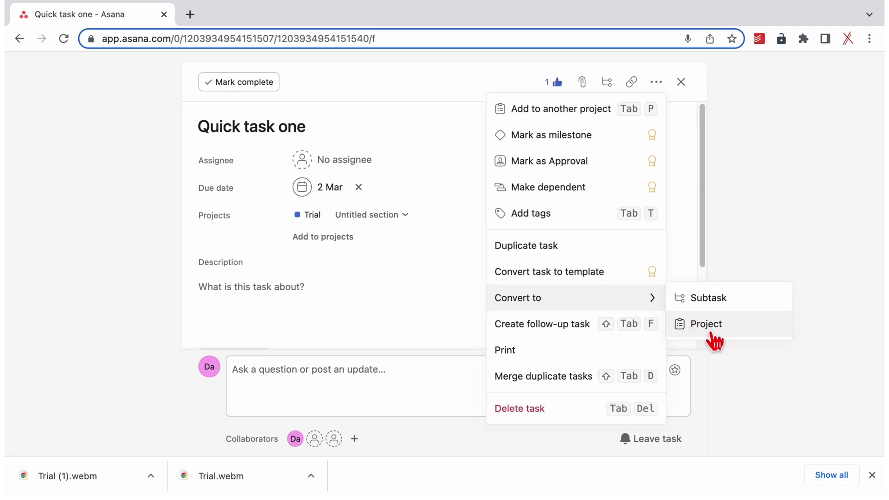
click(706, 324)
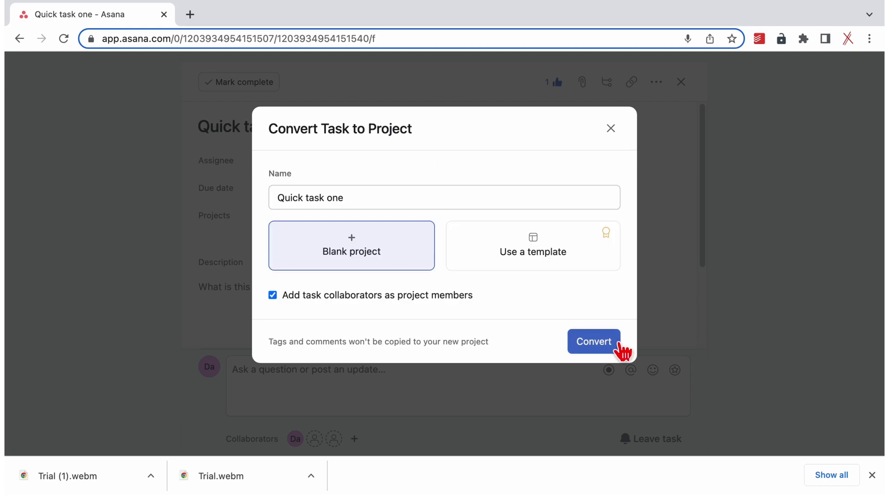
click(615, 343)
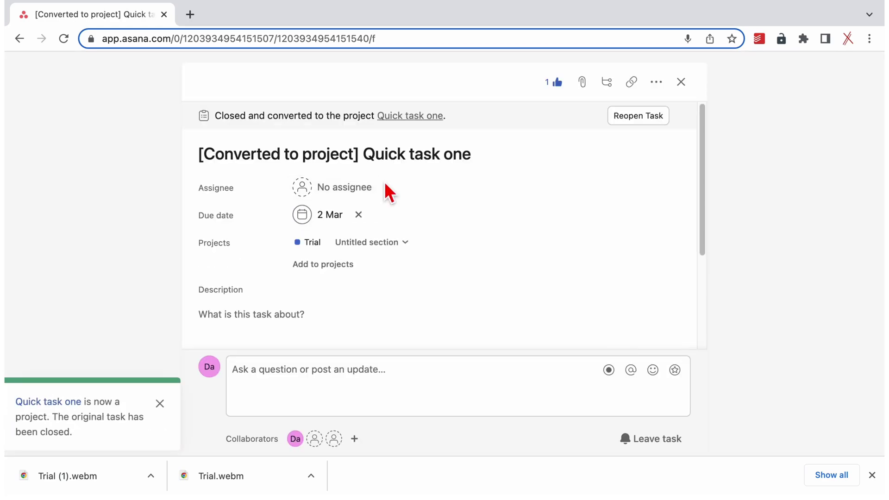
click(684, 85)
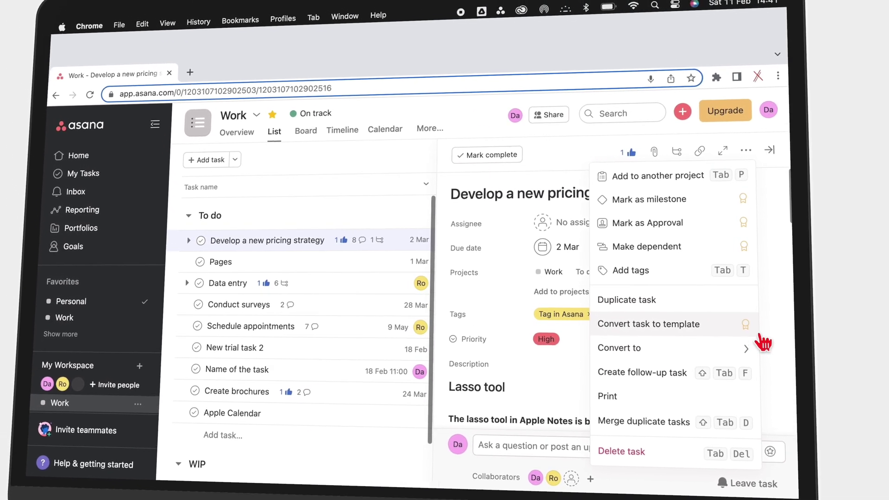
- Try adding a dependency and marking Create brochures as a milestone, dismissing the Premium notice
click(707, 247)
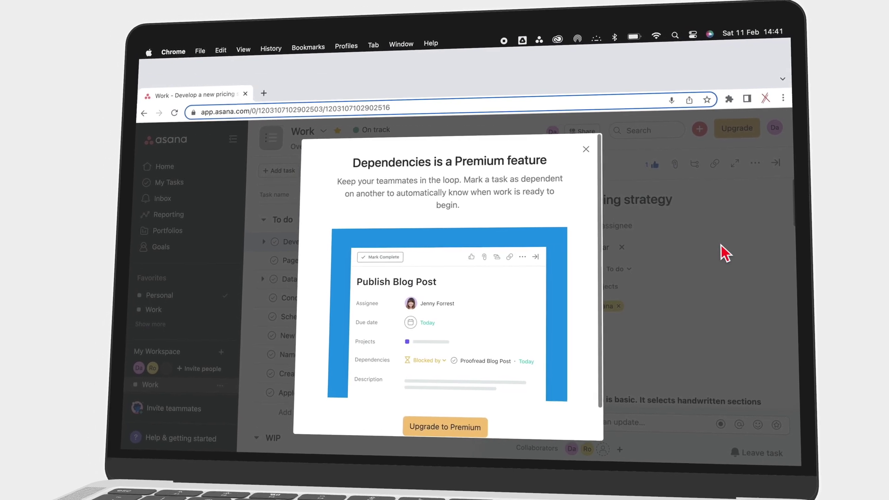
click(593, 153)
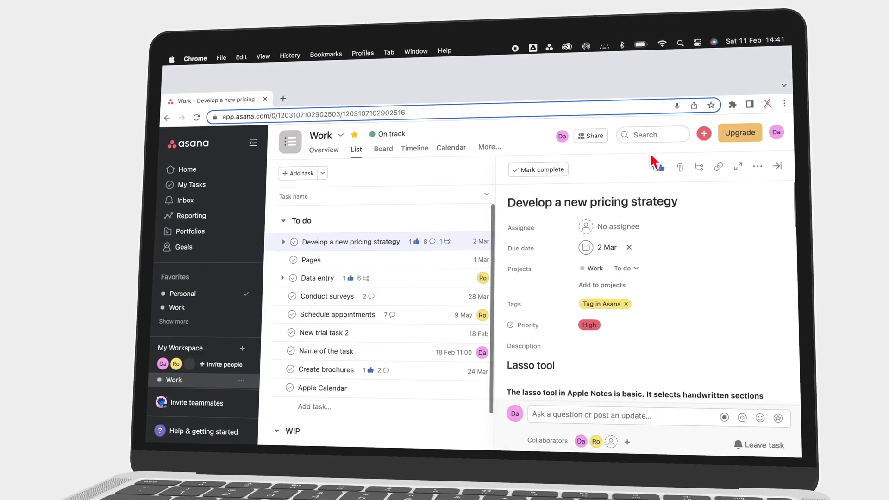
click(758, 166)
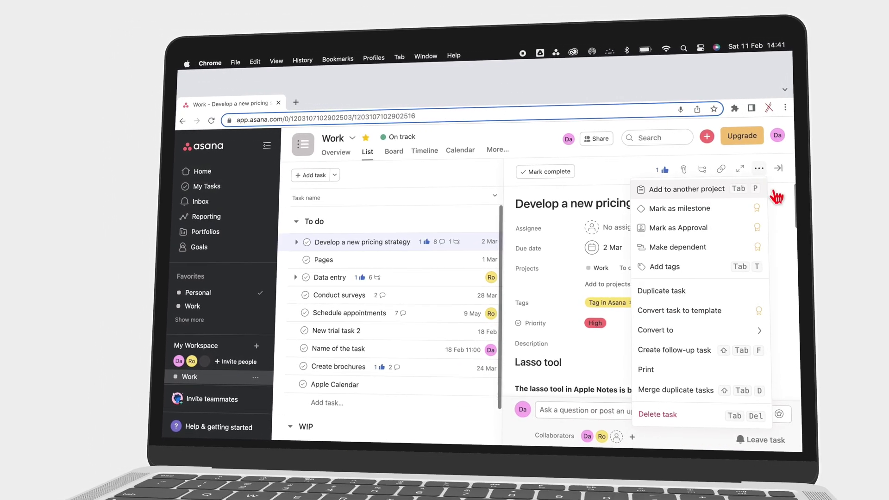
click(754, 209)
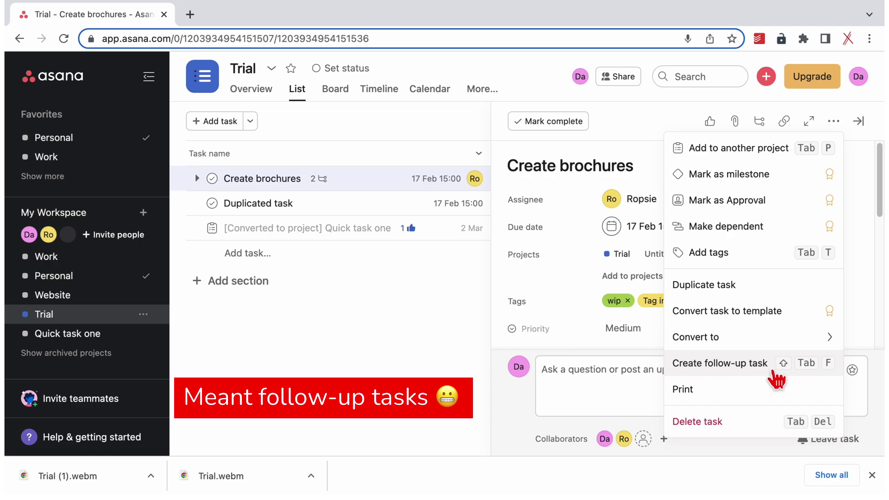
- Create the follow-up task 'Follow up on "Create brochures"' and return to Create brochures
click(781, 375)
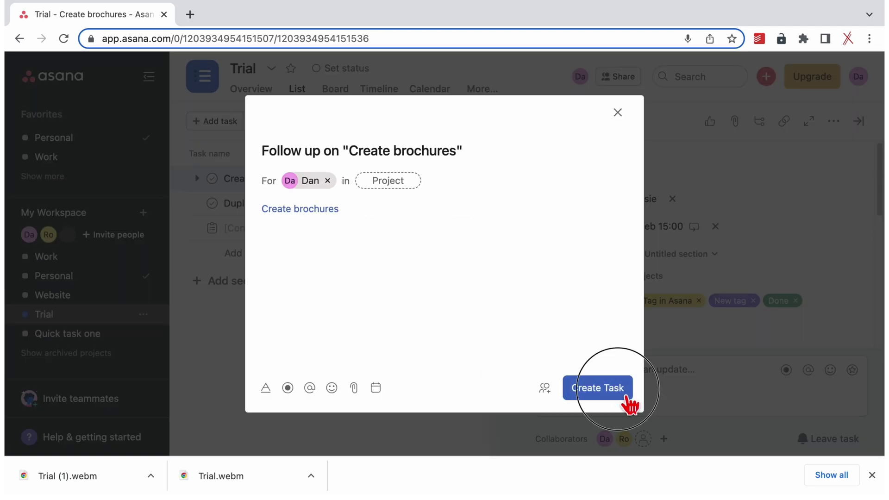
click(598, 388)
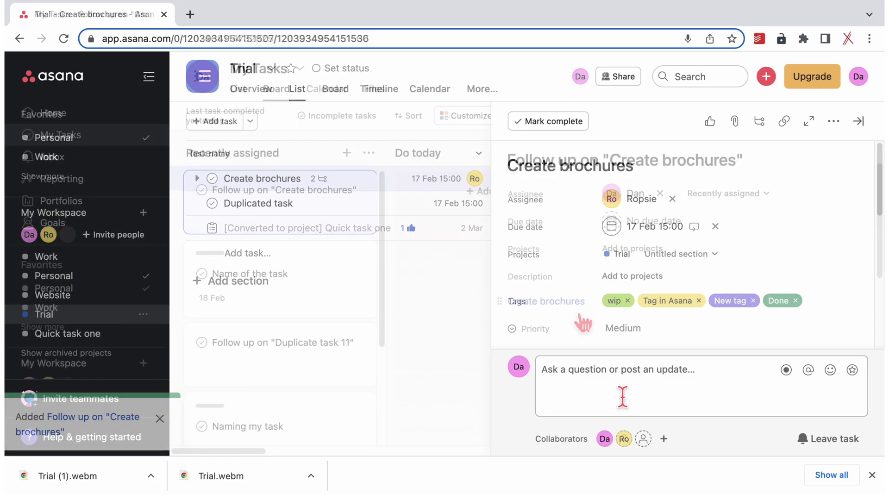
mouse_move(572, 315)
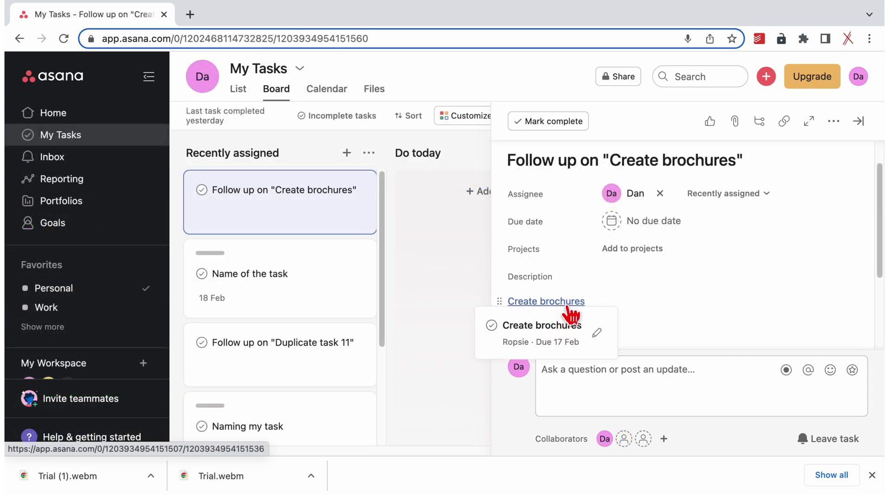
click(572, 303)
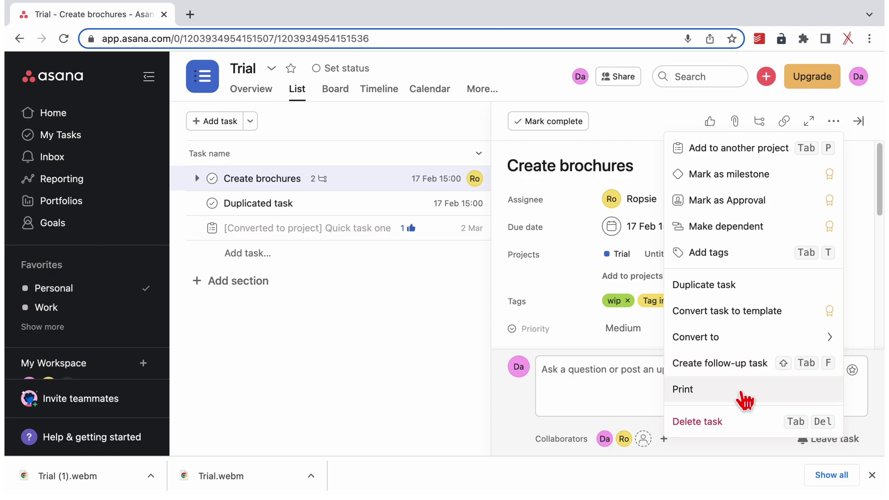
- Print Create brochures with the destination set to Save as PDF and save it
click(746, 400)
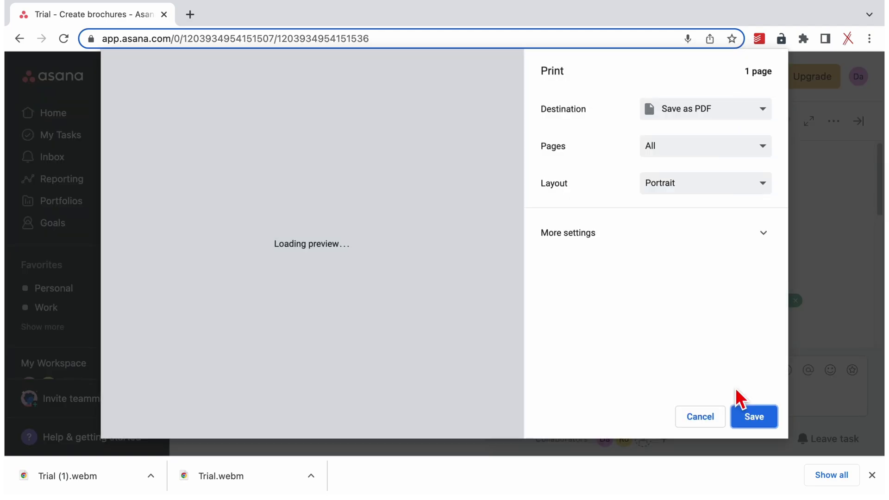
click(763, 109)
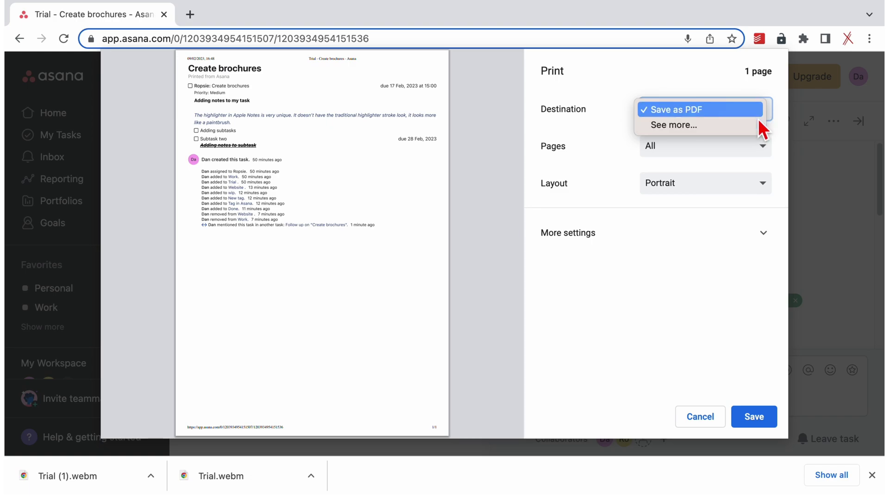
click(760, 116)
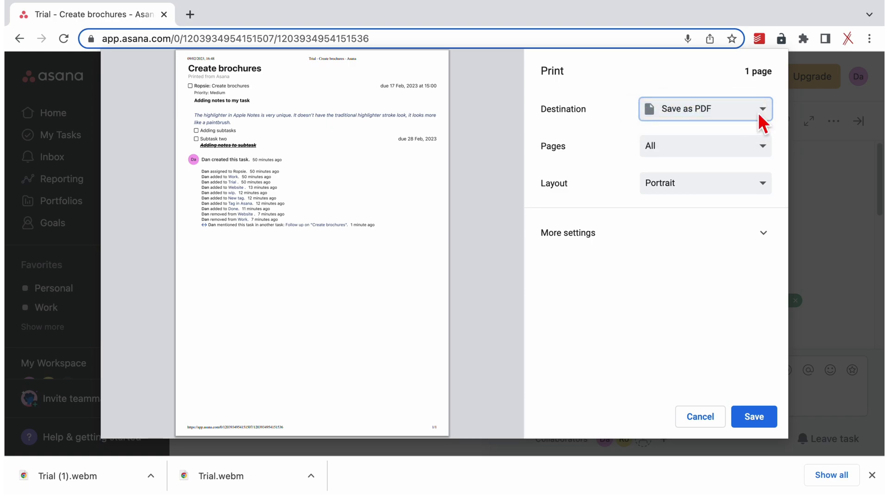
click(753, 417)
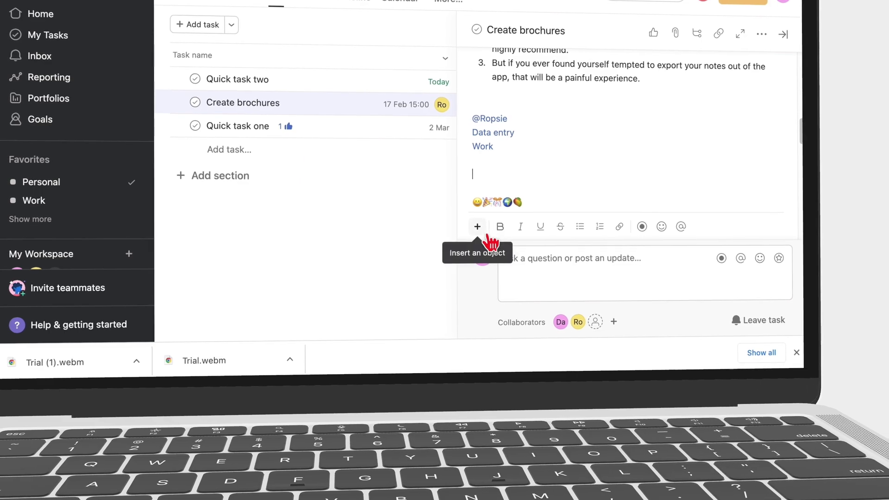
- Insert a Heading 2 line below Heading 1 in the task description
click(484, 229)
scroll(577, 132, down, 2)
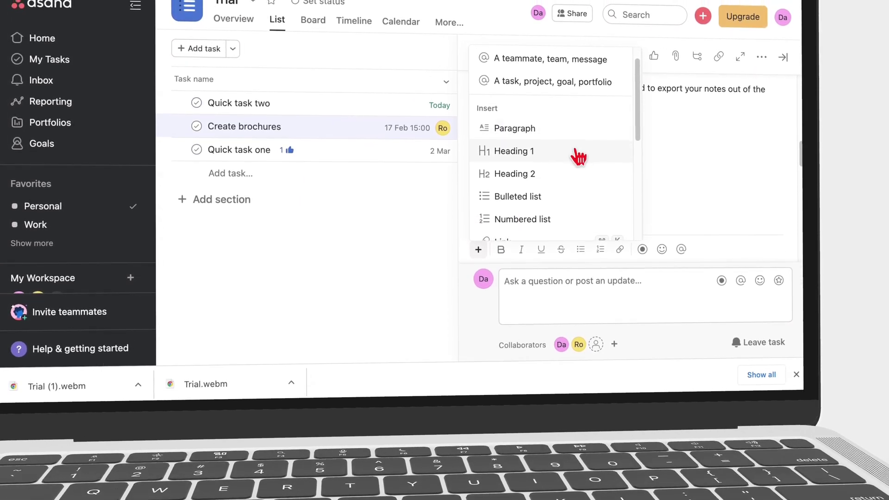
scroll(578, 176, down, 5)
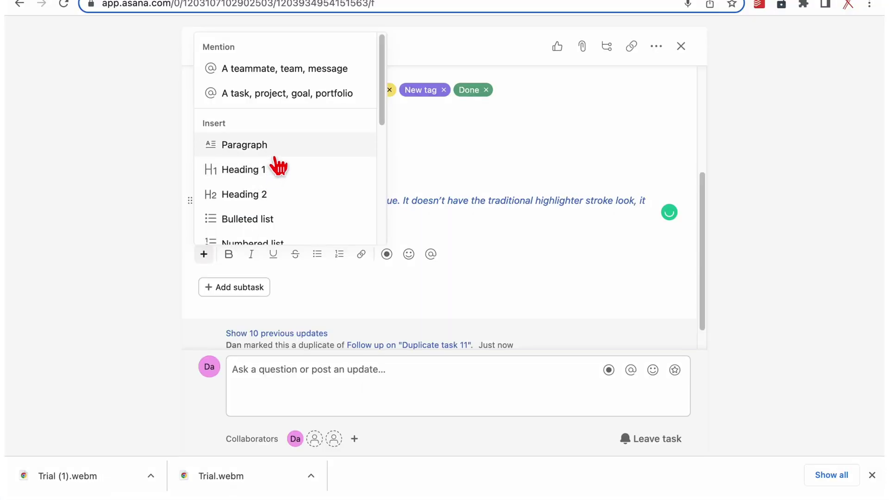
click(280, 194)
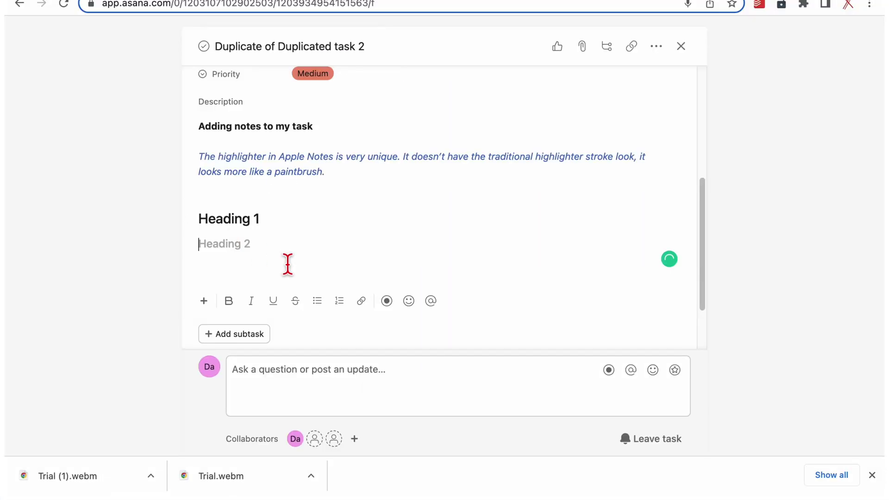
- Add a section break and embed the YouTube video in the description
click(204, 301)
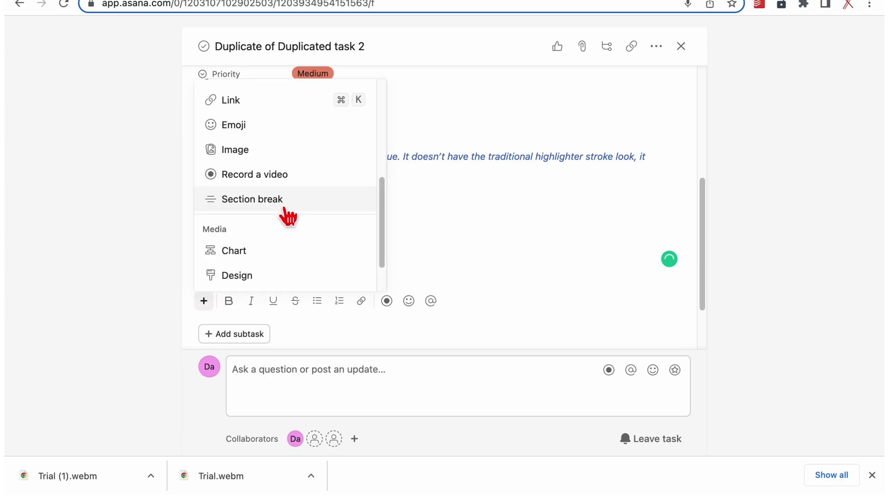
click(283, 206)
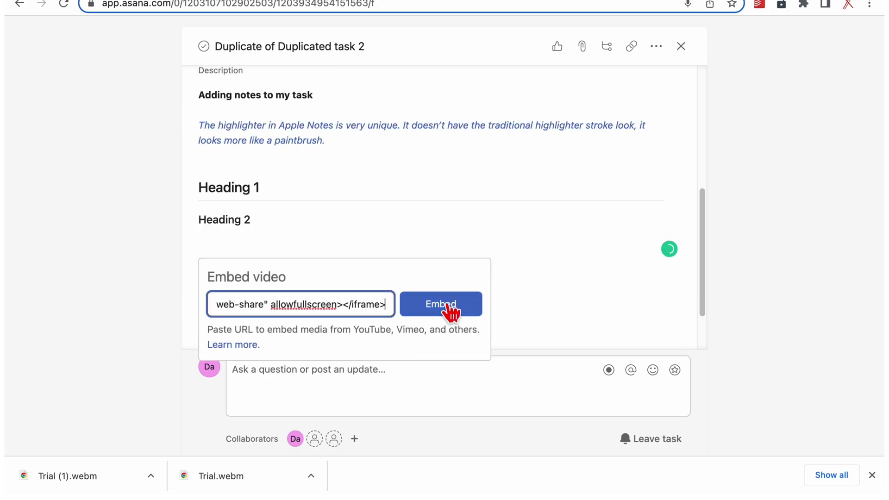
click(446, 306)
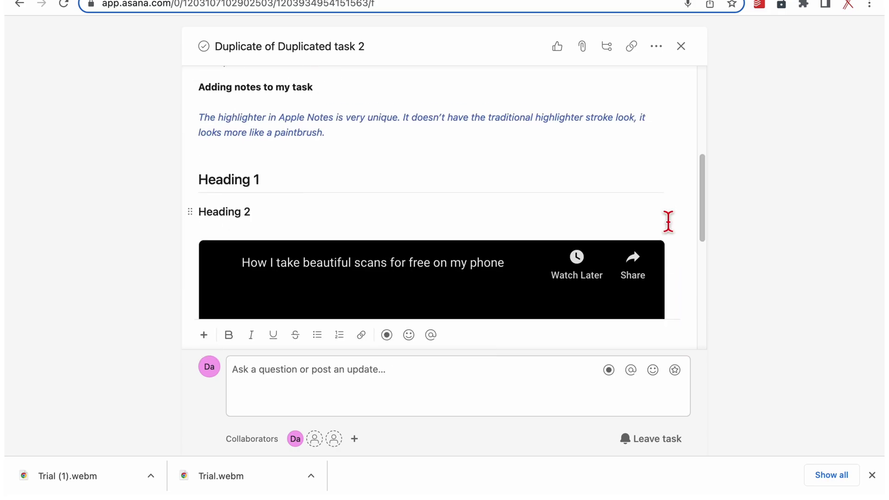
scroll(667, 222, down, 2)
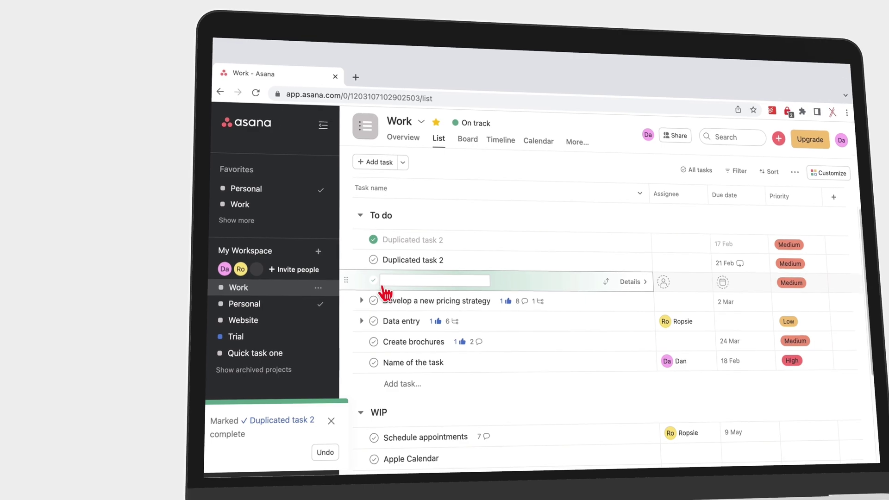
- Mark Develop a new pricing strategy, Data entry and Name of the task as complete
click(362, 296)
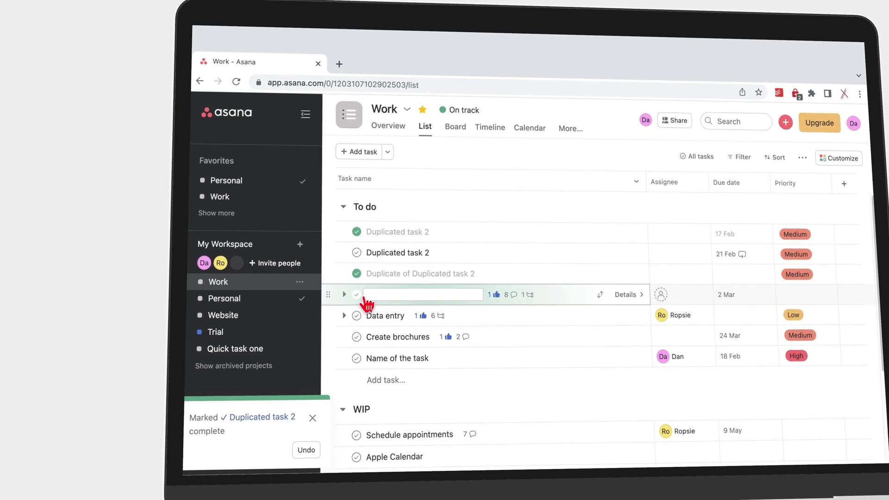
click(344, 313)
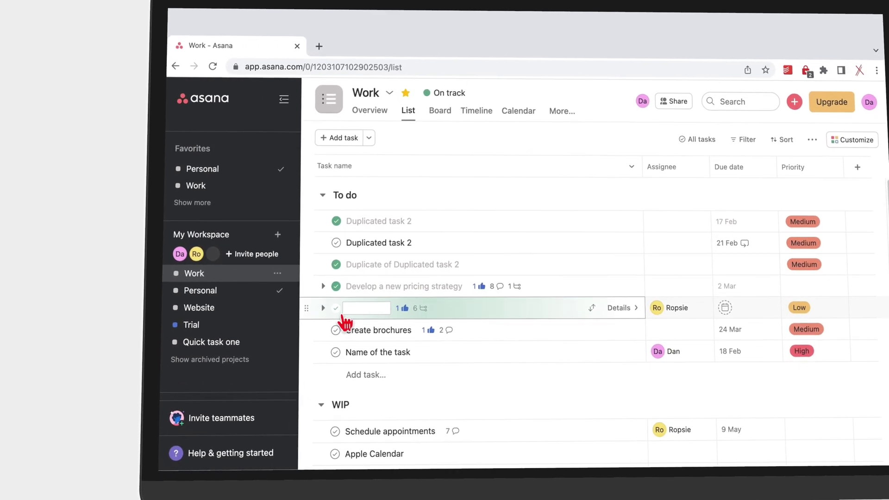
click(321, 347)
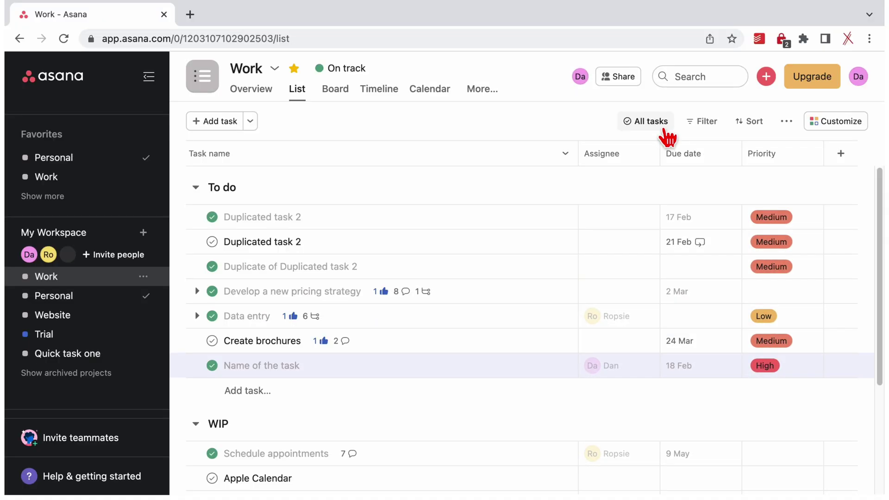
- Filter the list to Incomplete, then All completed tasks, then back to All tasks
click(665, 131)
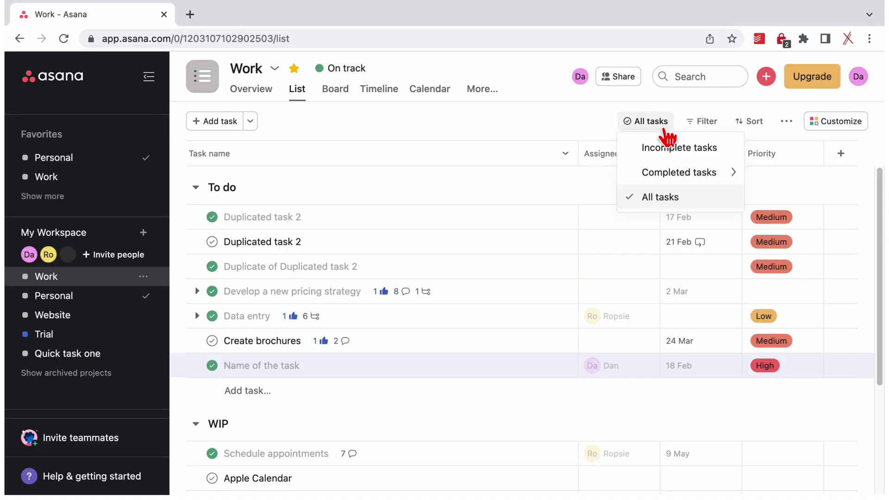
click(689, 151)
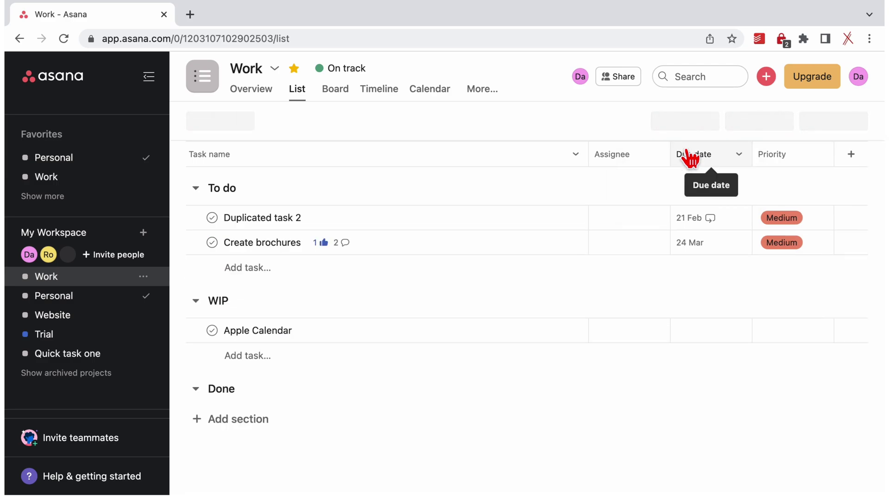
click(672, 128)
mouse_move(709, 183)
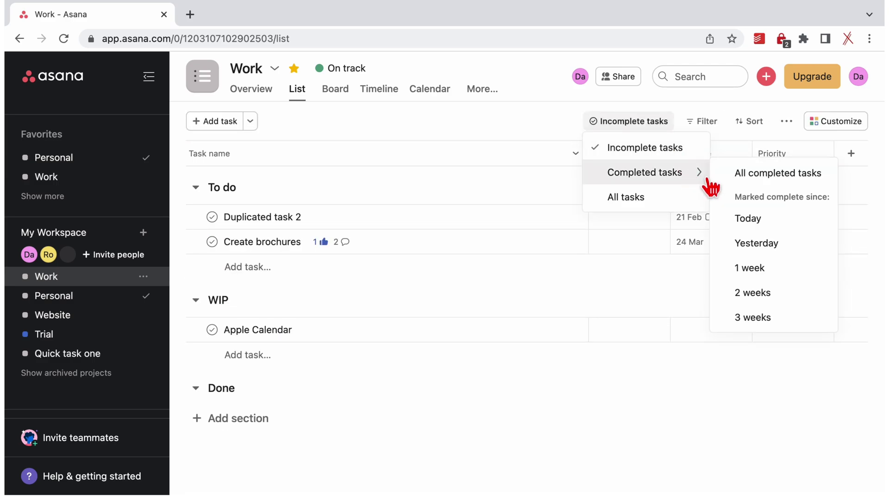
click(783, 178)
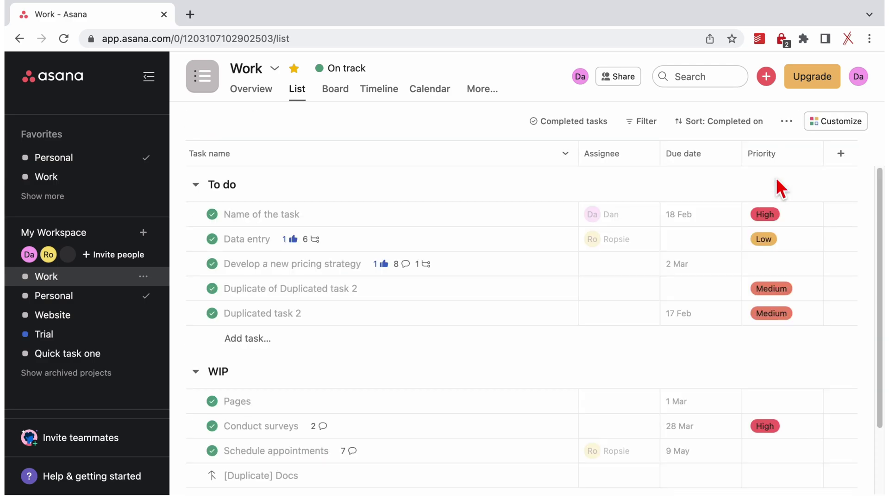
click(568, 120)
mouse_move(643, 176)
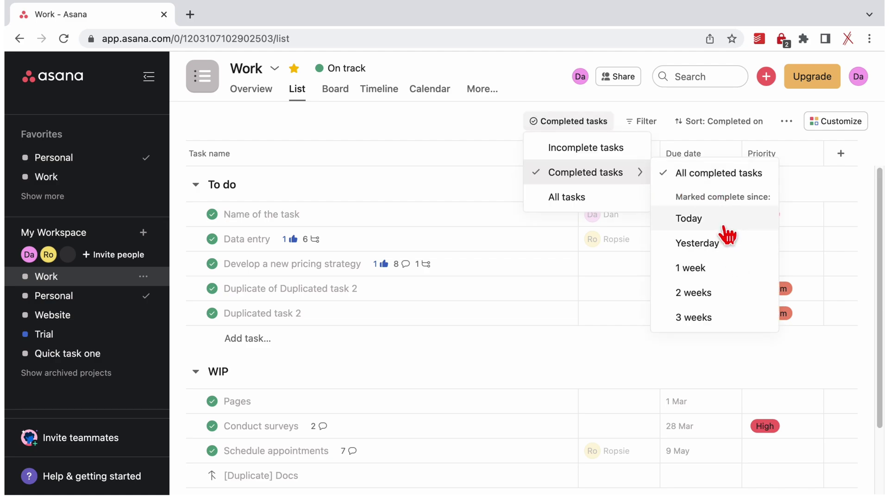
click(613, 212)
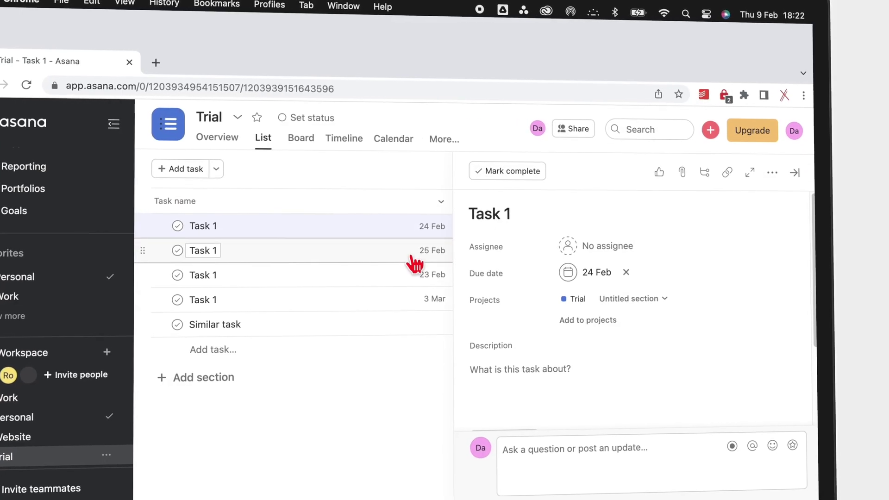
- Merge the 24 Feb Task 1 duplicate into Task 1
click(413, 256)
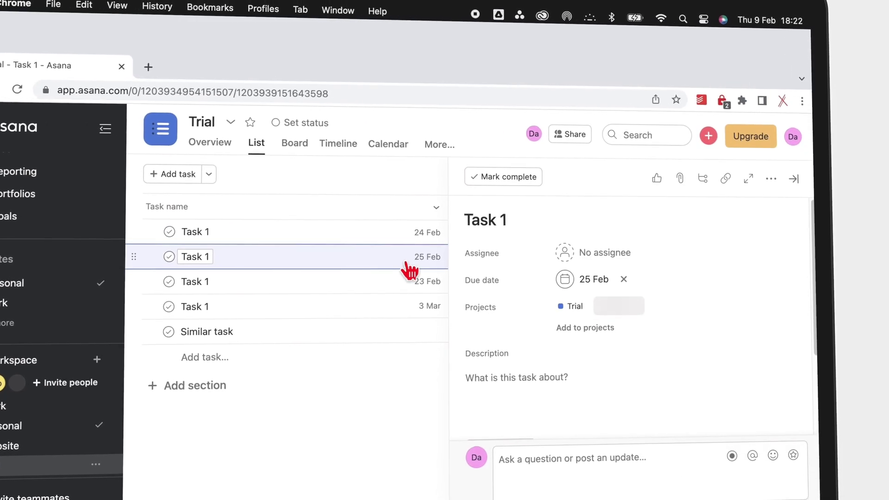
click(408, 280)
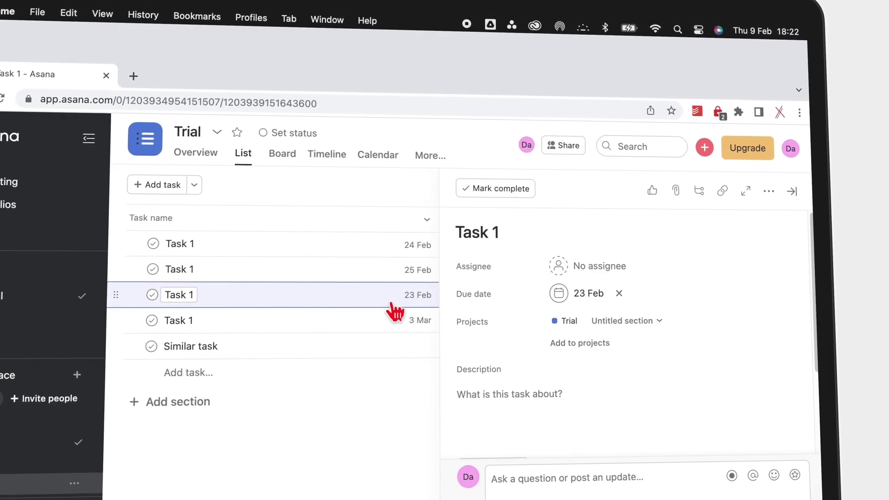
click(395, 320)
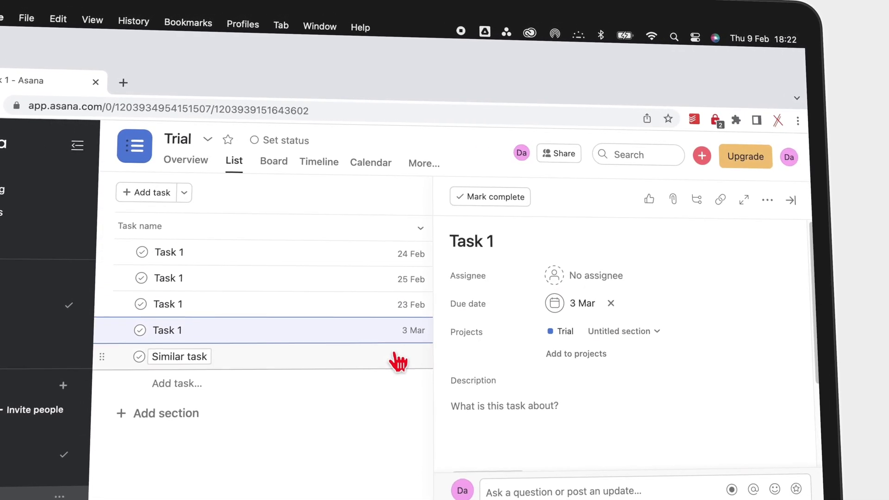
click(397, 365)
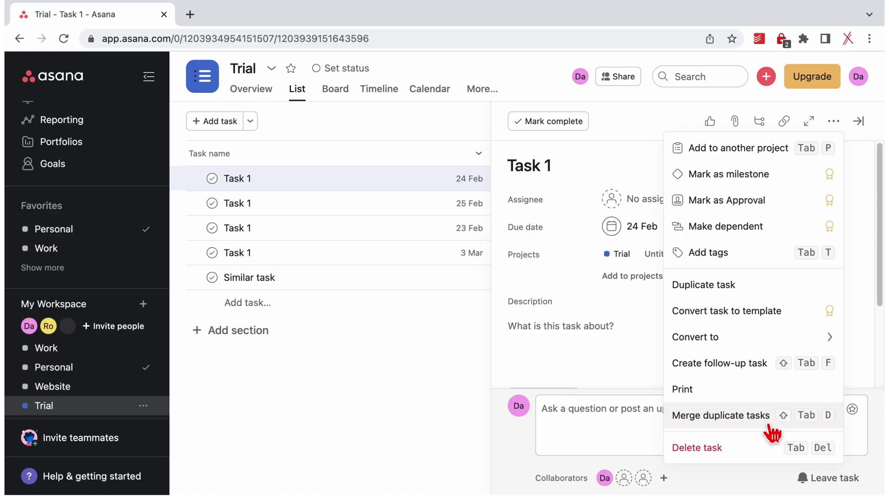
click(722, 416)
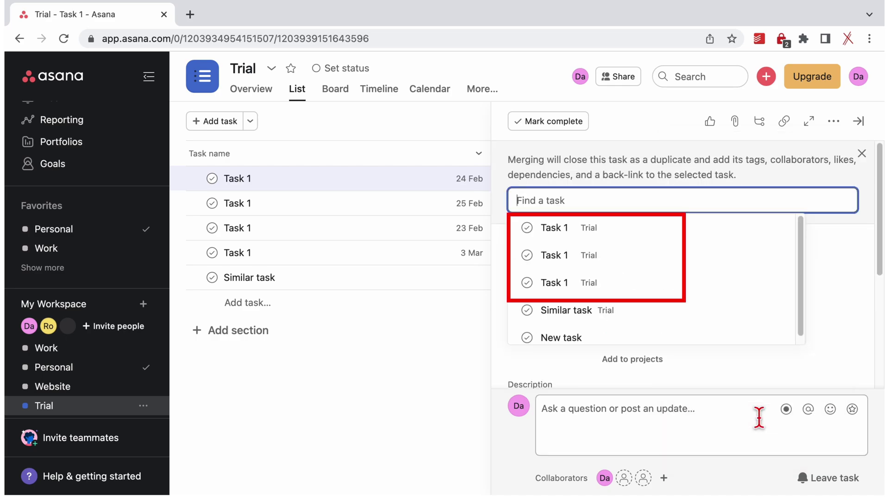
click(584, 246)
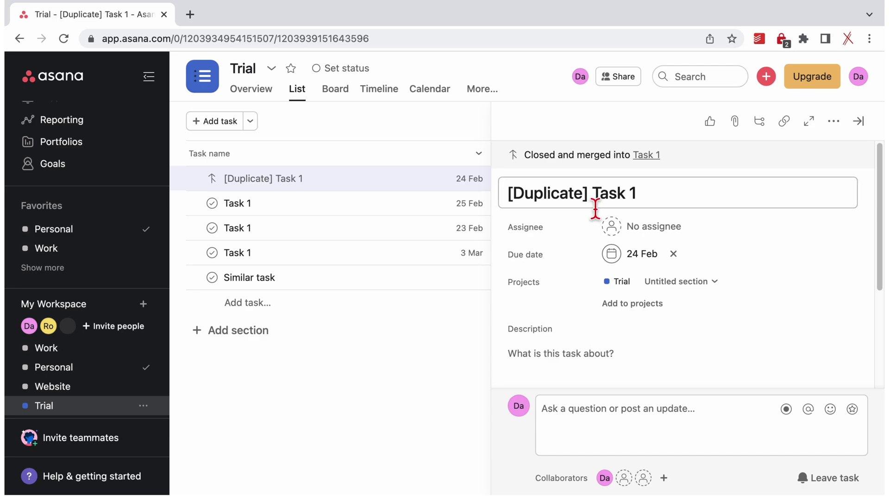
- Merge Similar task into Task 1 as a duplicate
click(462, 281)
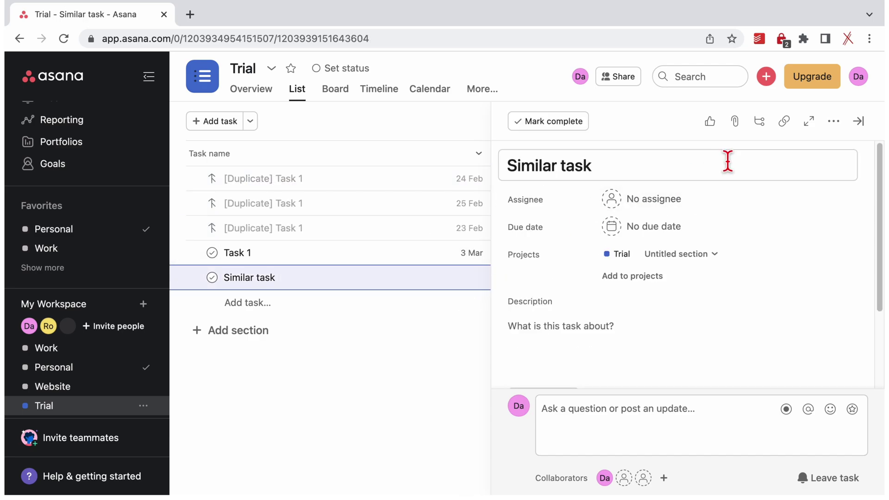
click(833, 121)
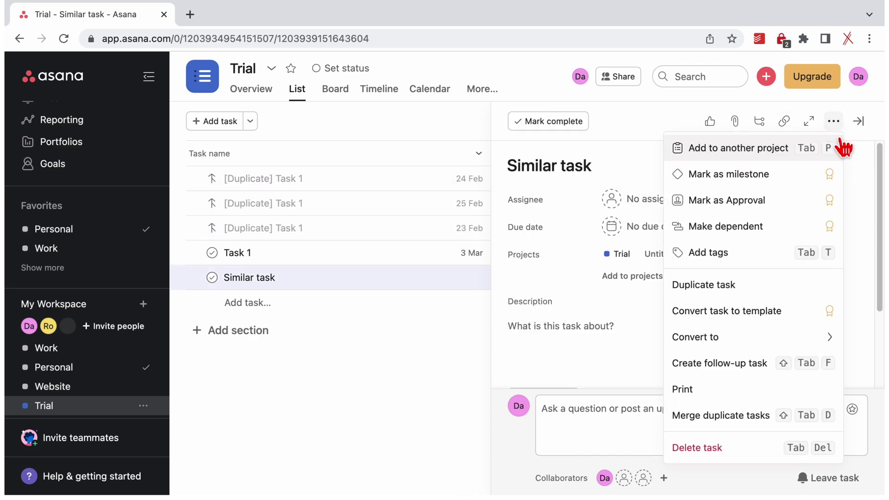
click(783, 414)
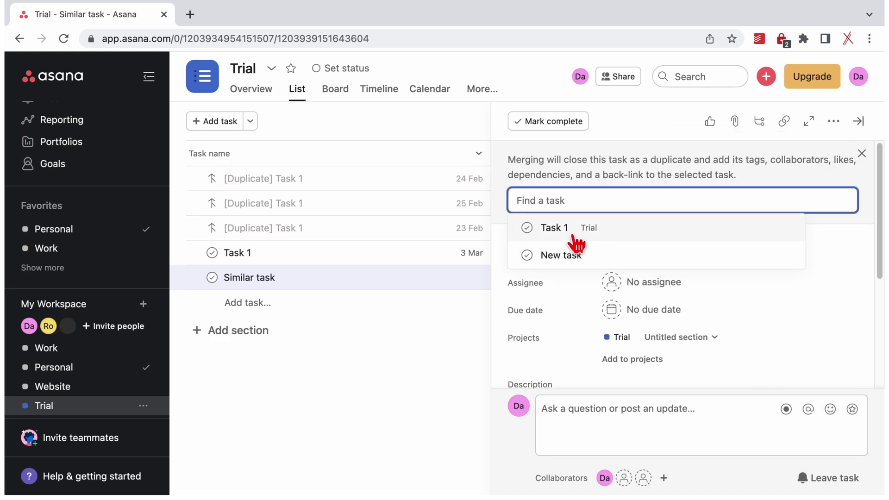
click(575, 241)
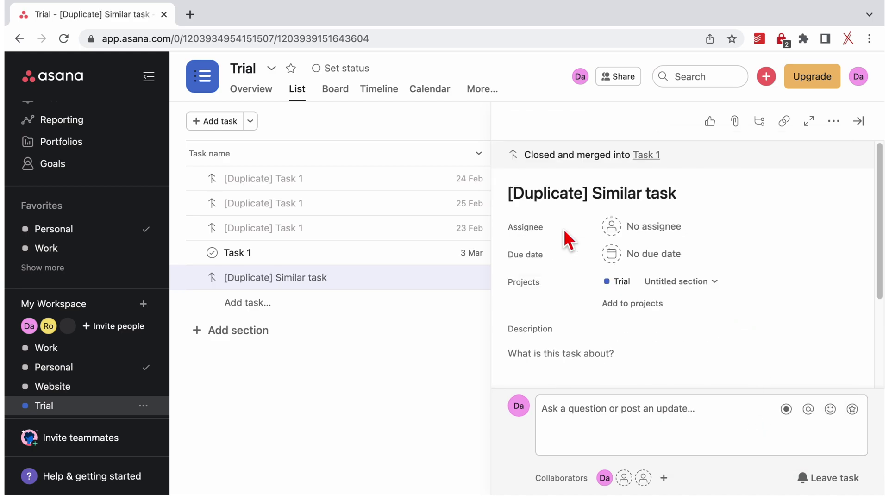